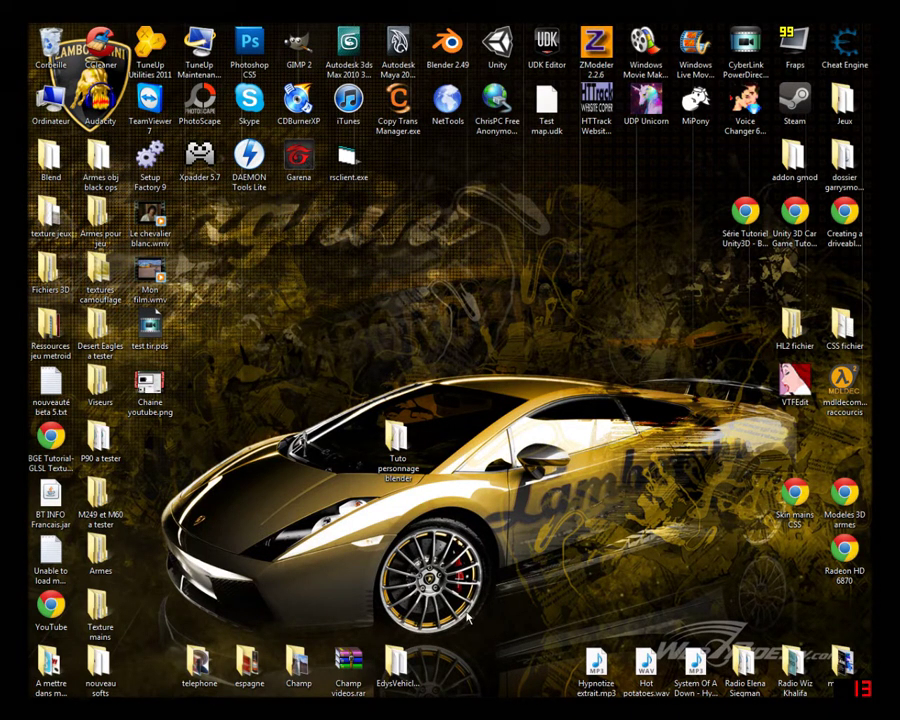
- Open the Tuto personnage blender folder and select MouseLook.py and Movement.py
mouse_move(369, 518)
left_mouse_down()
mouse_move(509, 646)
mouse_move(499, 640)
left_mouse_up()
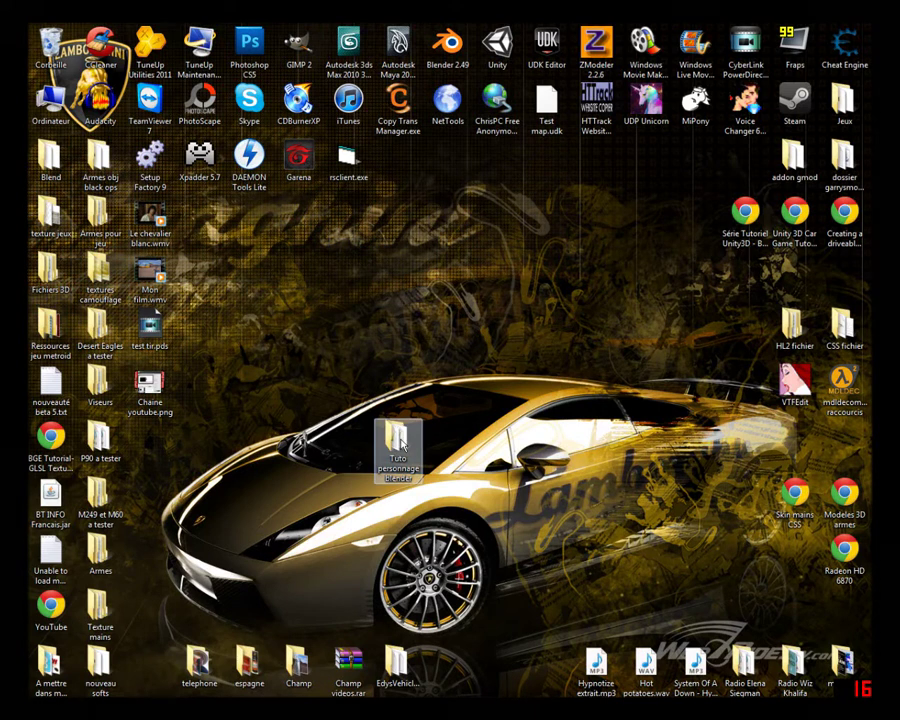
double_click(399, 440)
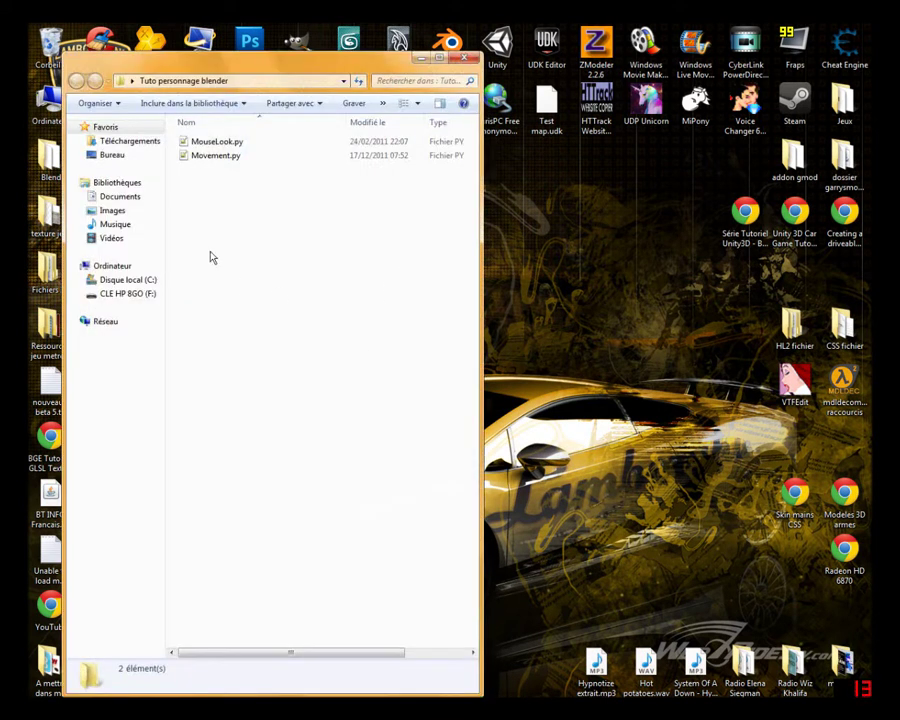
left_click_drag(215, 67, 180, 34)
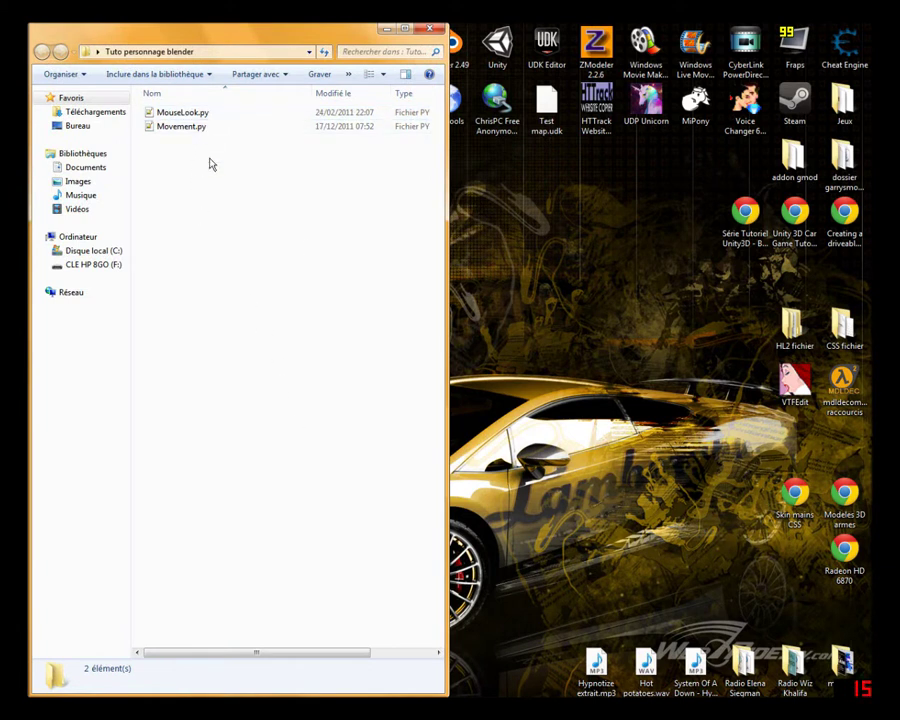
mouse_move(199, 161)
left_mouse_down()
mouse_move(145, 115)
mouse_move(157, 118)
left_mouse_up()
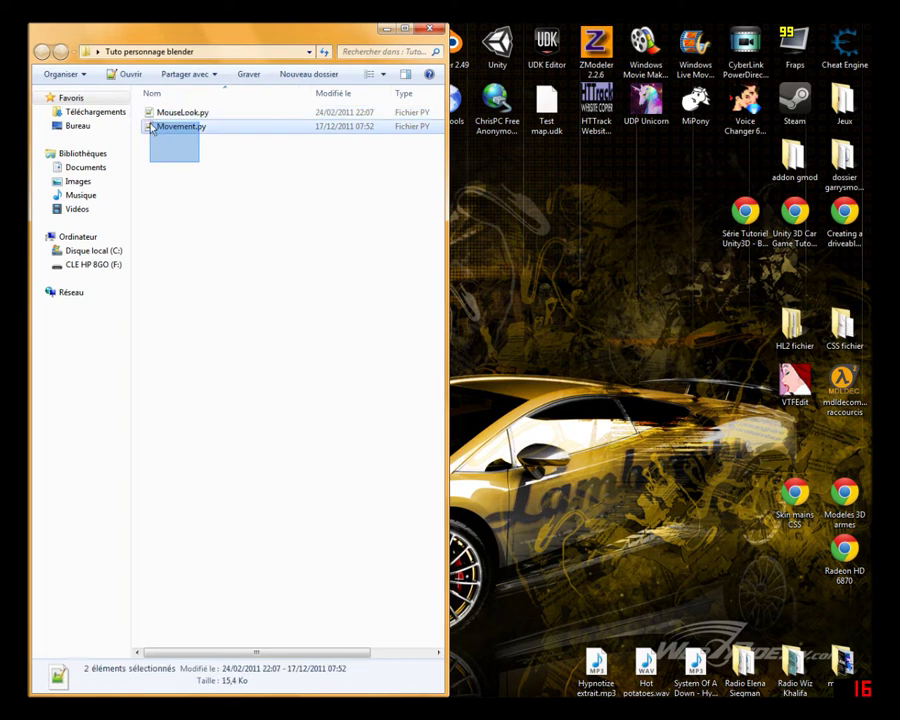
left_click_drag(157, 118, 184, 178)
- Close the tutorial folder, then select Delir der ries.blend in the Blend folder
left_click(427, 29)
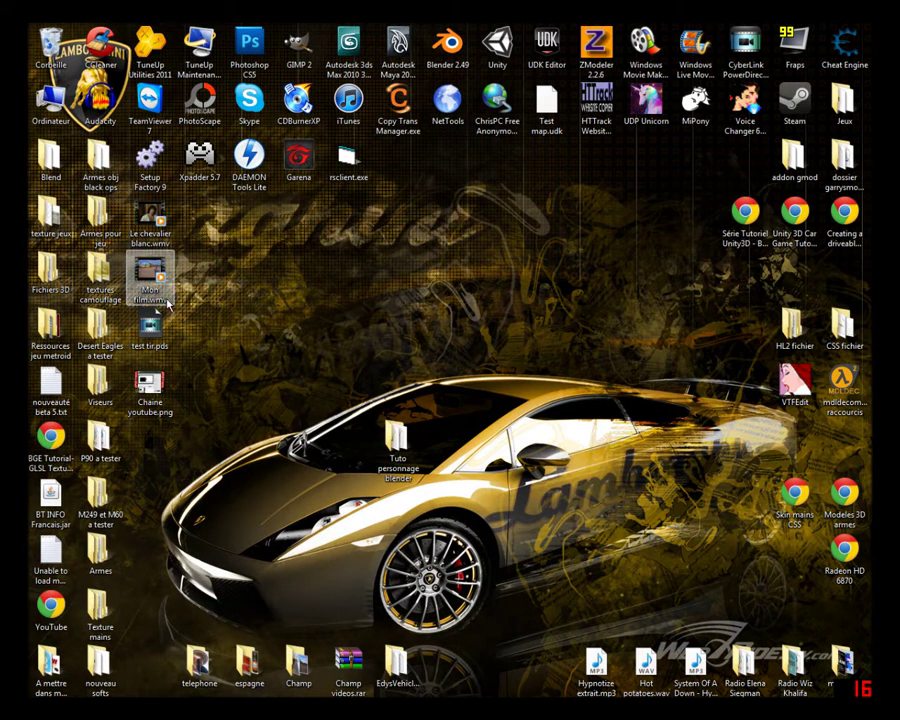
double_click(47, 157)
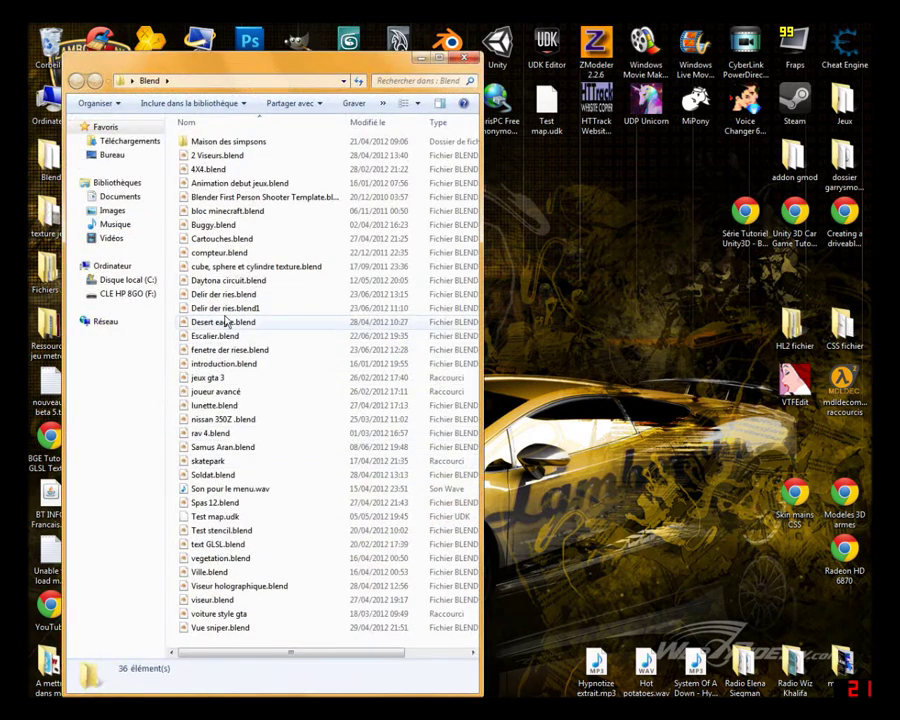
left_click(240, 294)
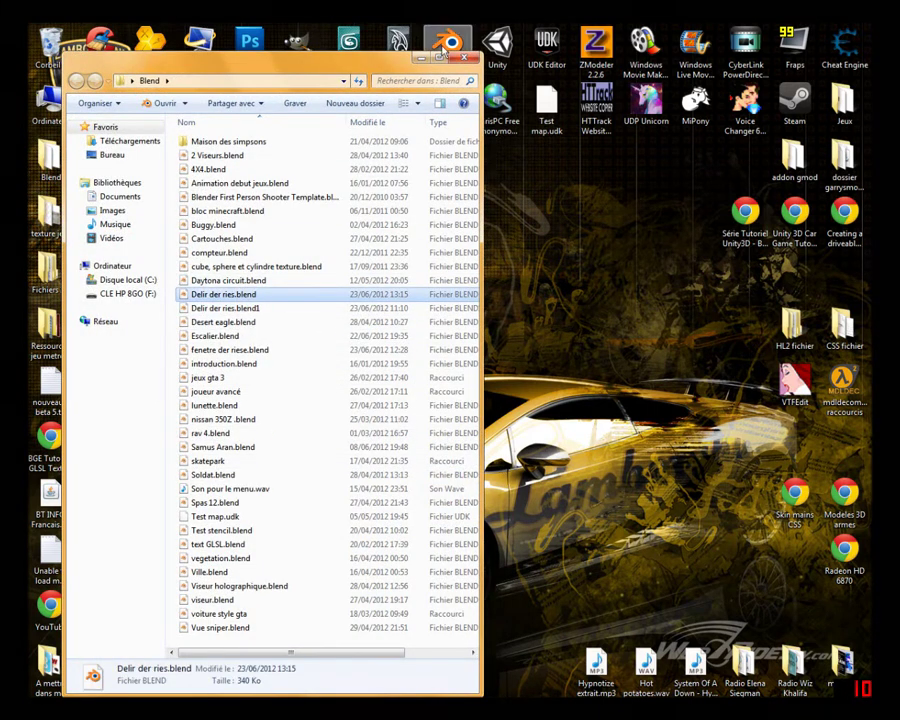
- Open Delir der ries.blend, run its game, stop it, then quit Blender
key("alt+F4")
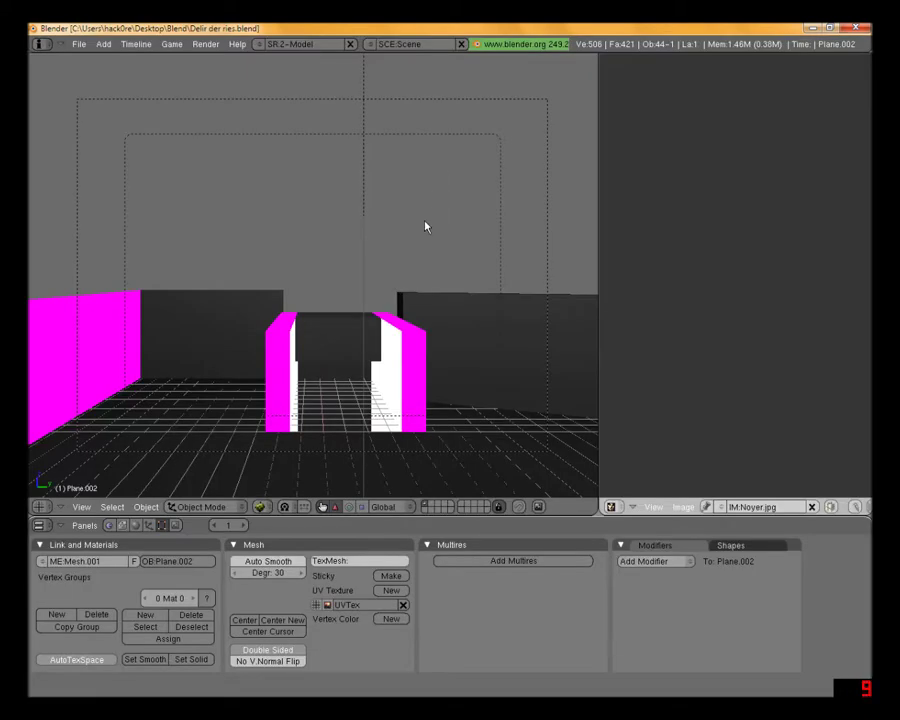
key("p")
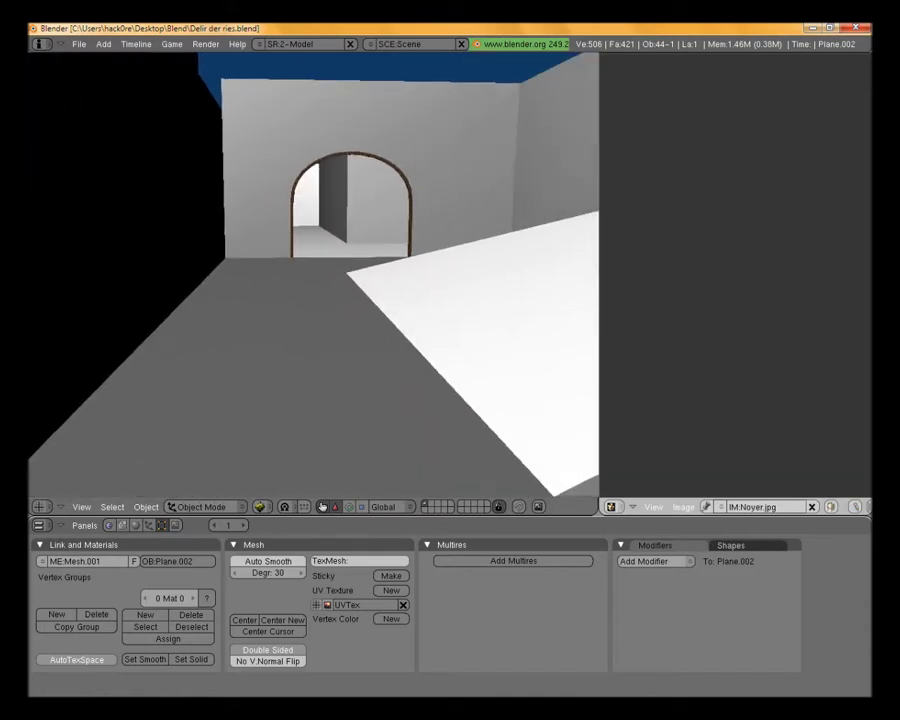
key("Escape")
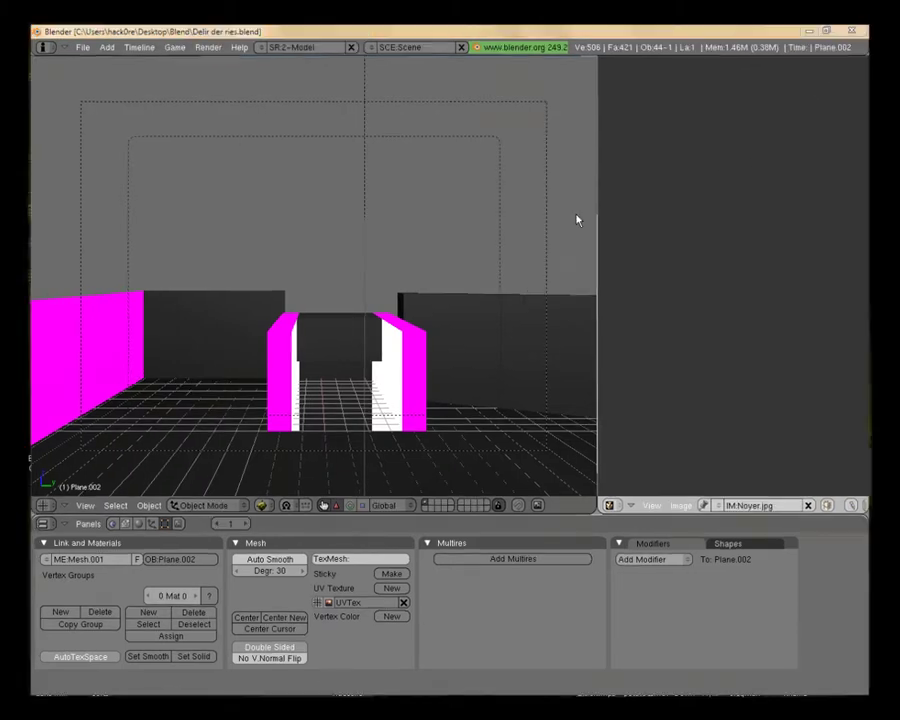
key("super+d")
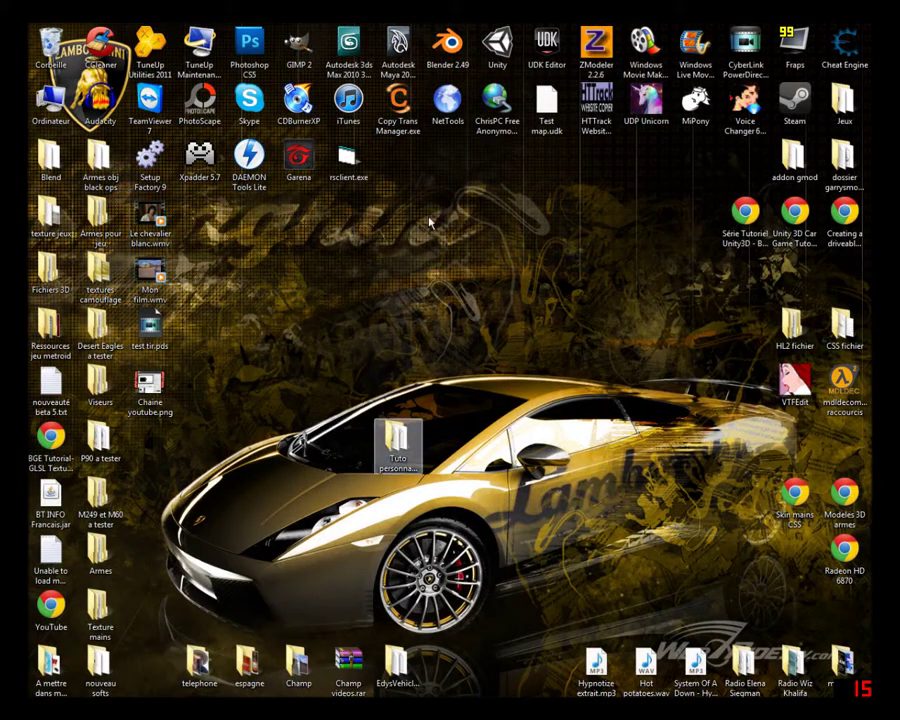
- Start Blender 2.49 on an empty scene with only the grid and camera
double_click(446, 50)
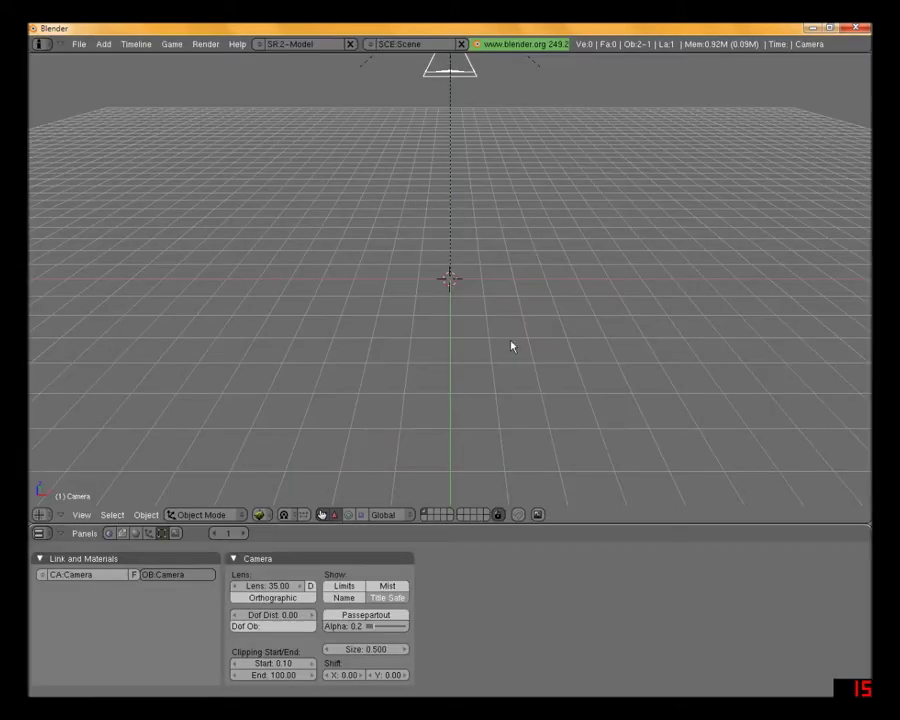
mouse_move(511, 346)
middle_mouse_down()
mouse_move(454, 370)
mouse_move(476, 326)
middle_mouse_up()
key("space")
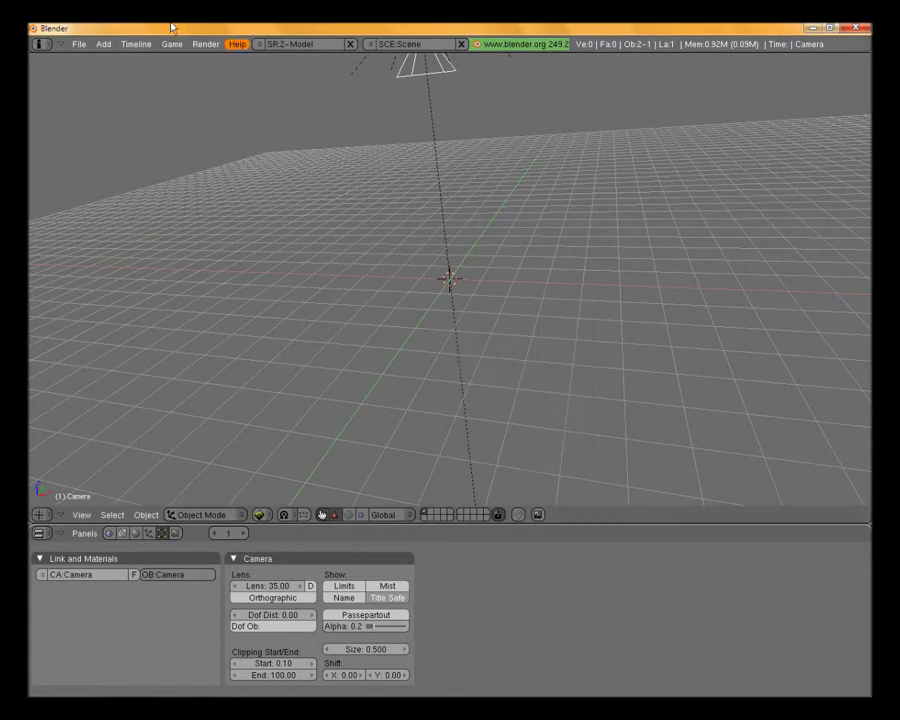
- Add a ground plane and scale it up to 5.7
left_click(104, 46)
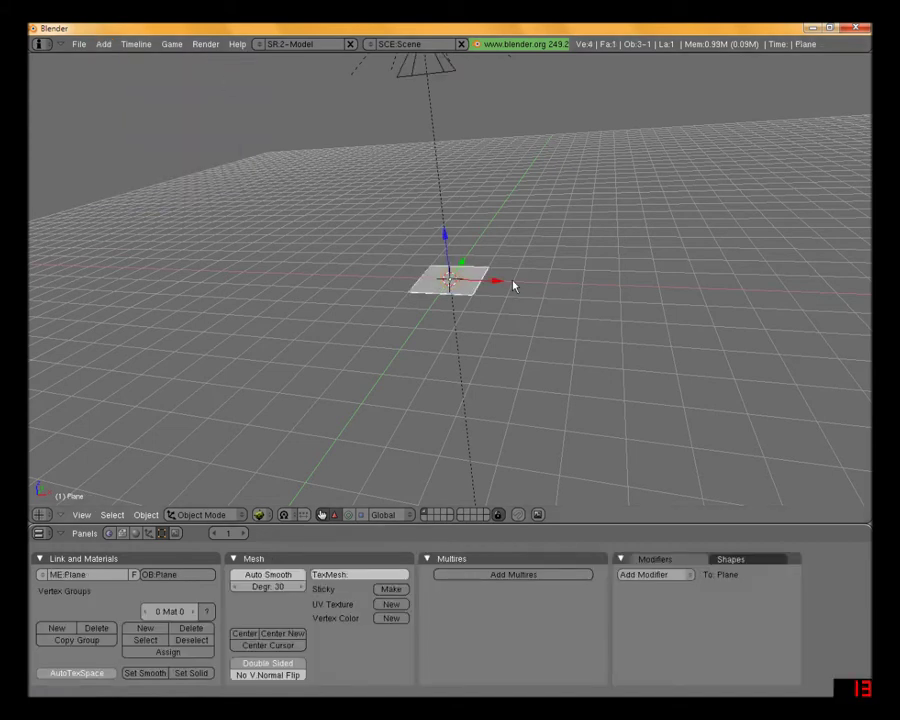
key("s")
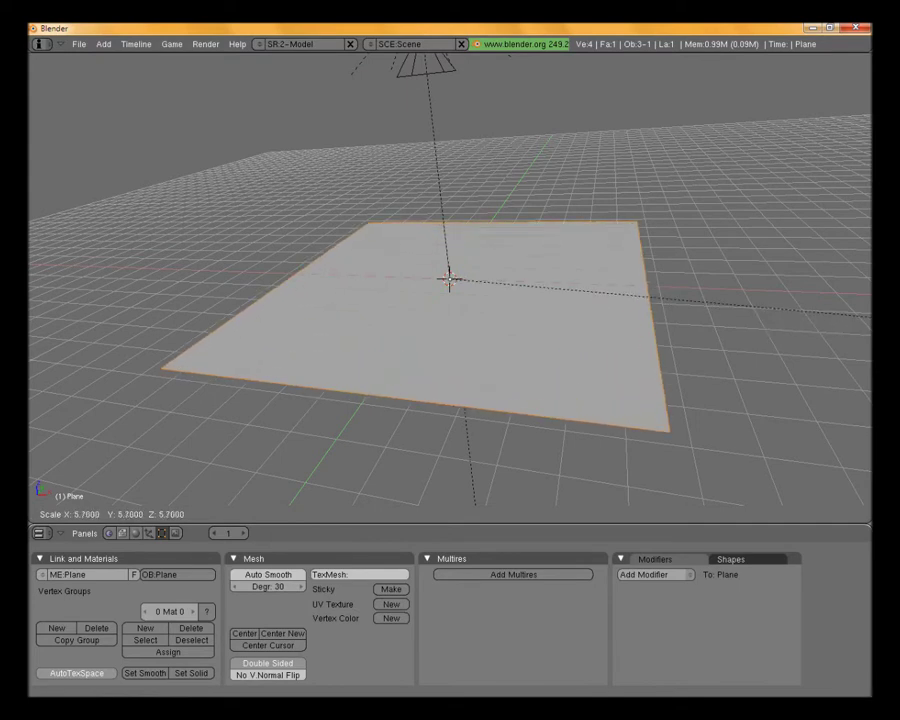
left_click(864, 326)
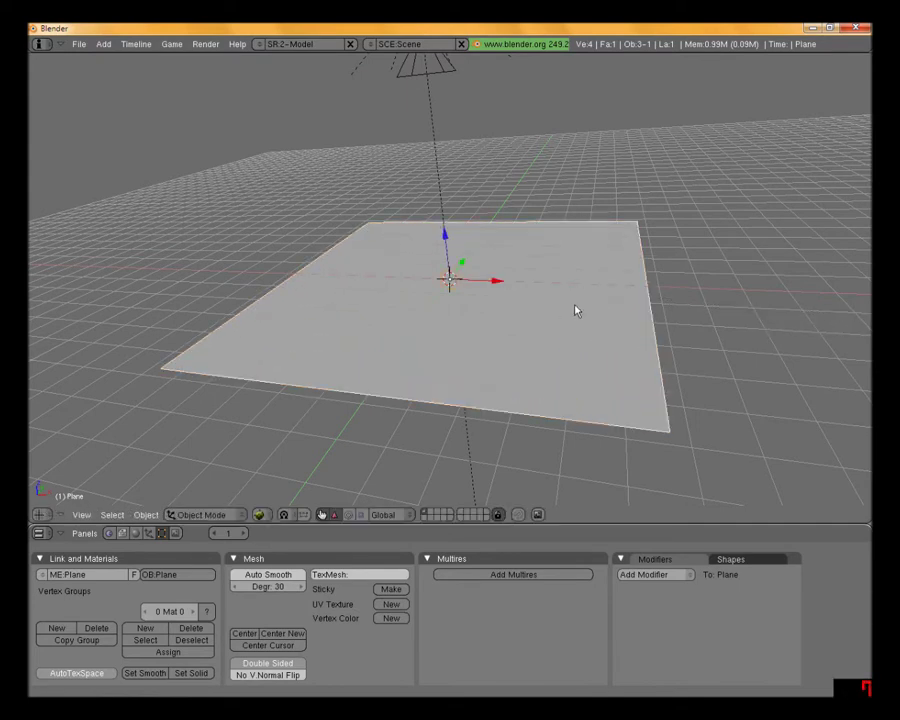
middle_click_drag(575, 310, 580, 302)
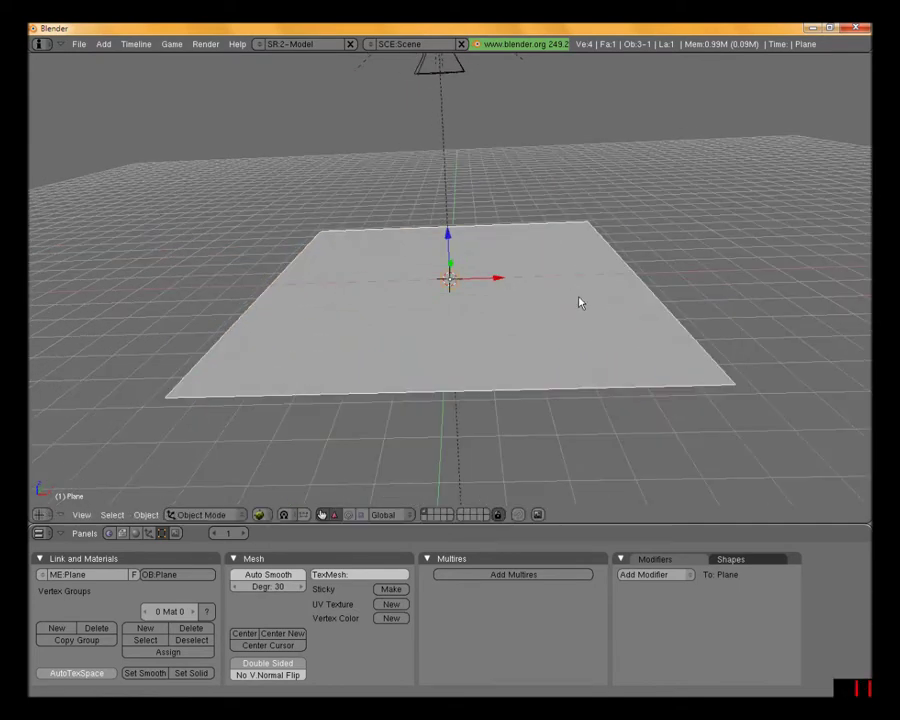
- Add a cube at the plane's centre and raise it along Z onto the plane
left_click(103, 44)
mouse_move(114, 57)
left_click(214, 72)
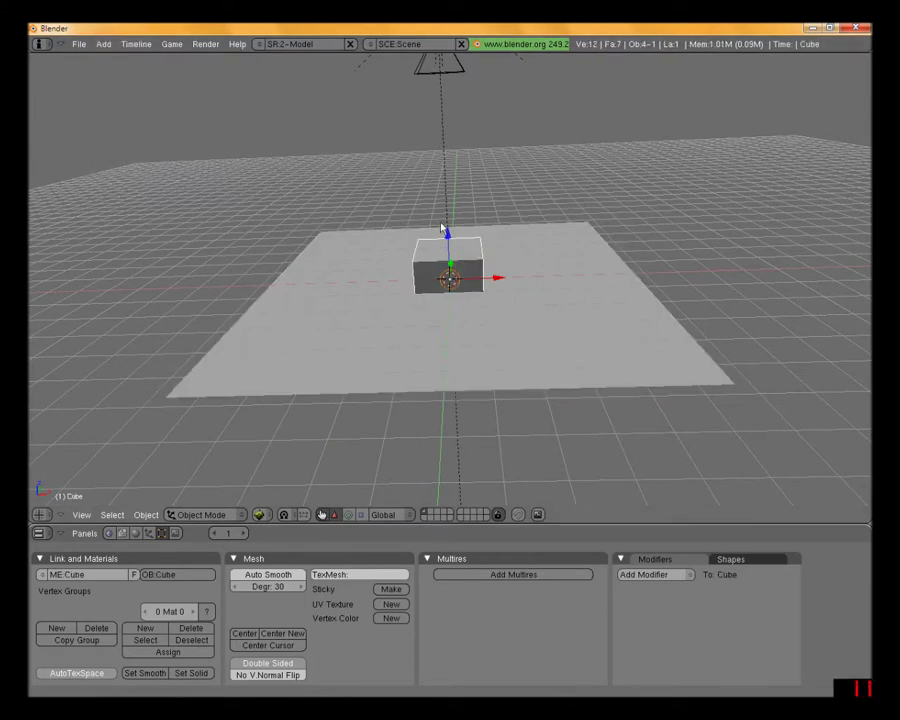
mouse_move(476, 253)
middle_mouse_down()
mouse_move(502, 243)
mouse_move(468, 240)
middle_mouse_up()
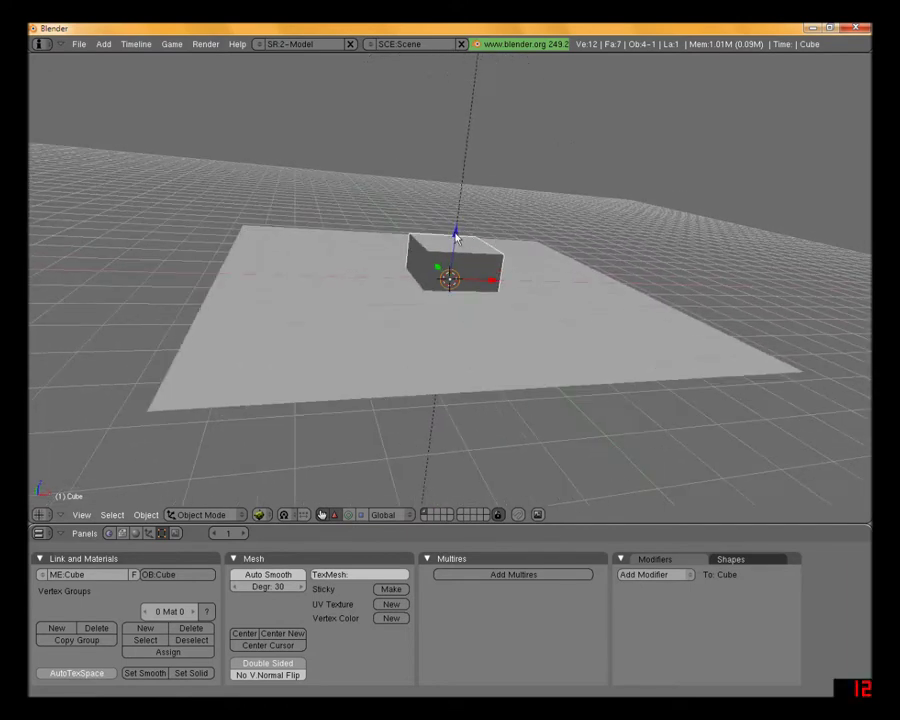
left_click_drag(455, 236, 465, 195)
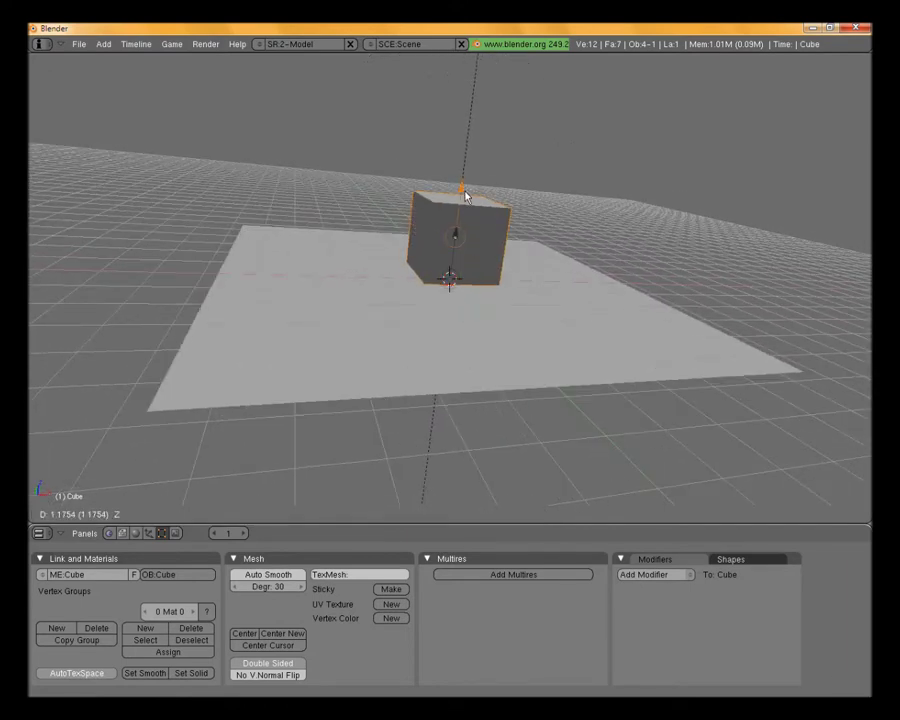
left_click(466, 192)
mouse_move(462, 250)
middle_mouse_down()
mouse_move(479, 206)
mouse_move(448, 277)
middle_mouse_up()
middle_click_drag(402, 362, 404, 368)
- Enter Edit Mode with face selection and select the cube's top face
left_click(200, 514)
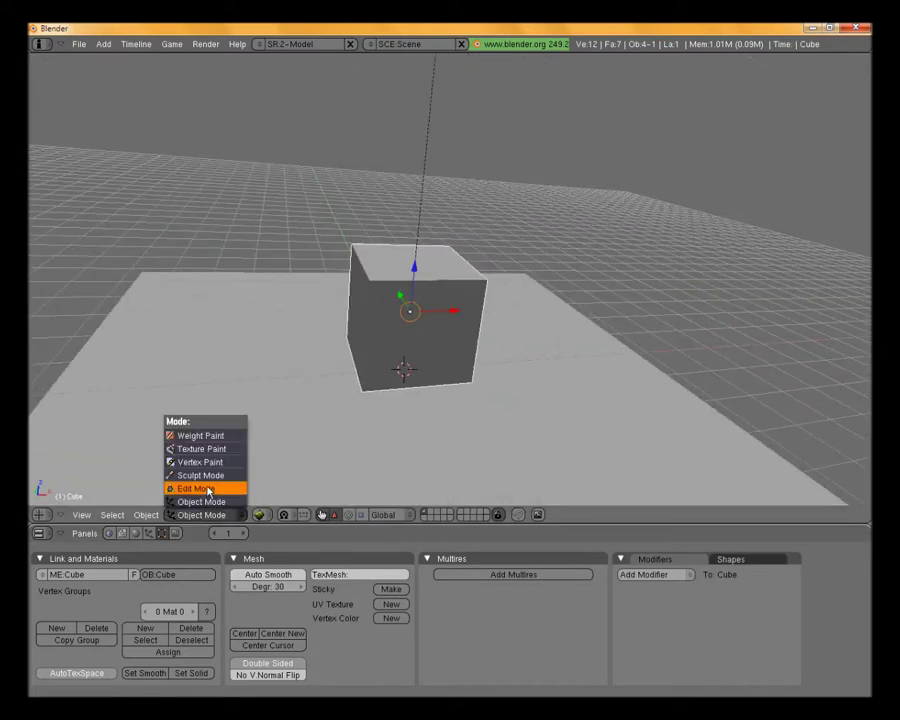
left_click(208, 489)
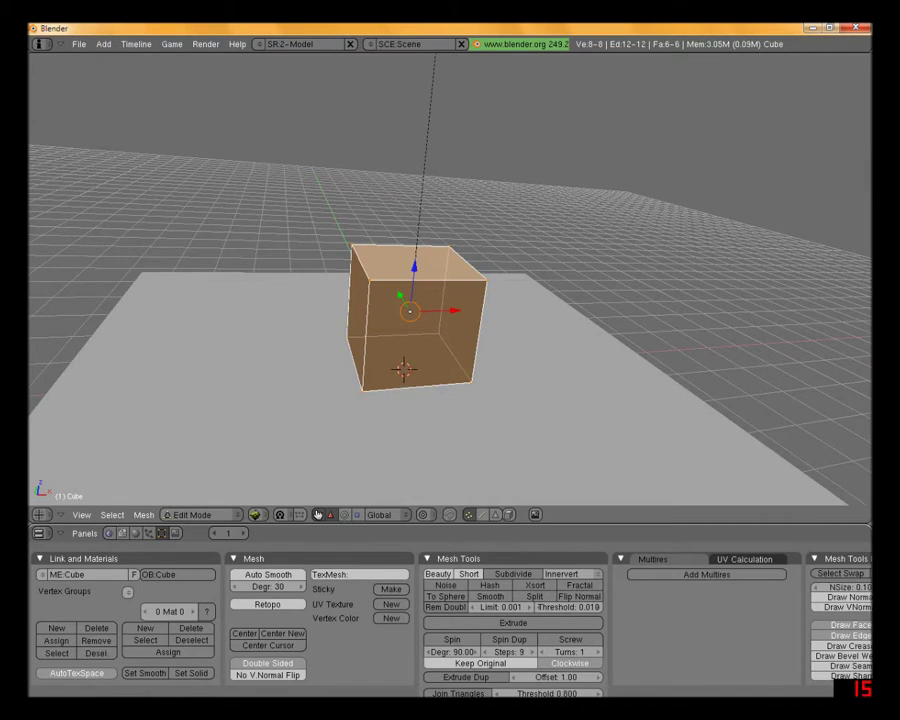
left_click(494, 515)
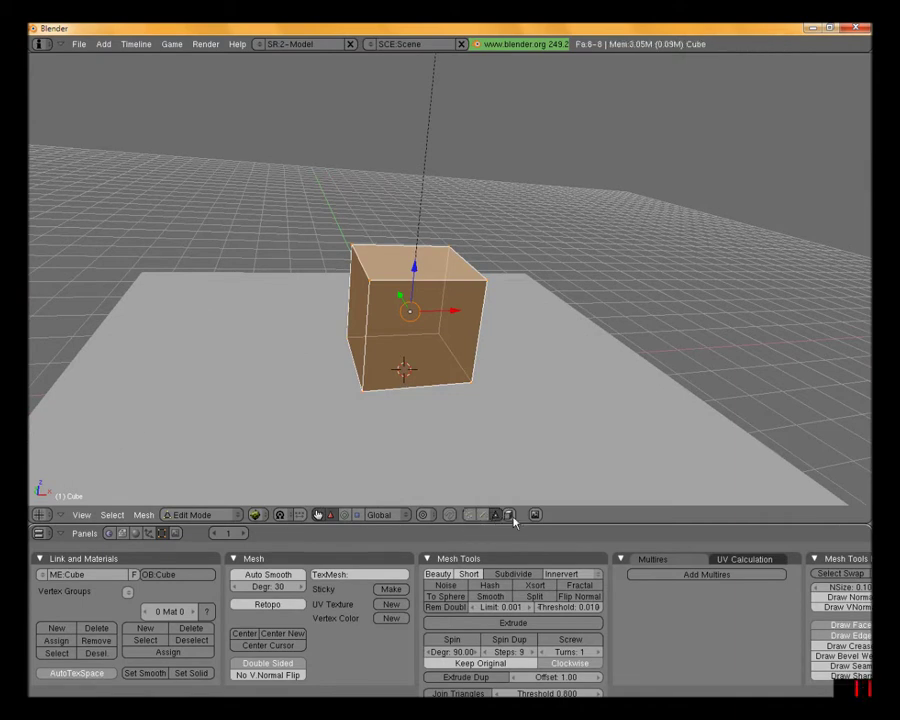
right_click(418, 256)
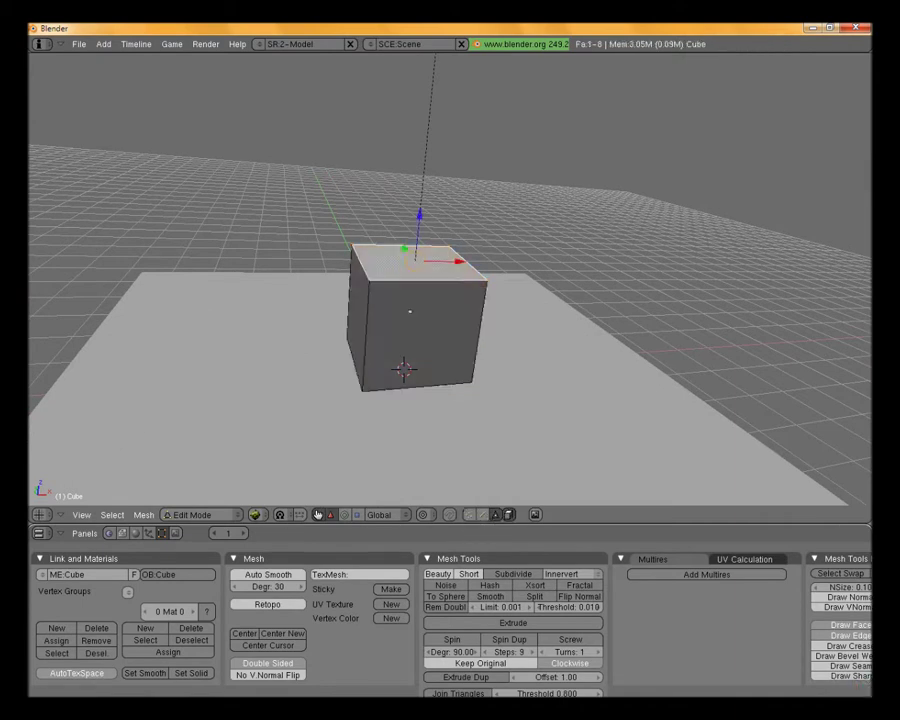
middle_click_drag(520, 120, 554, 56)
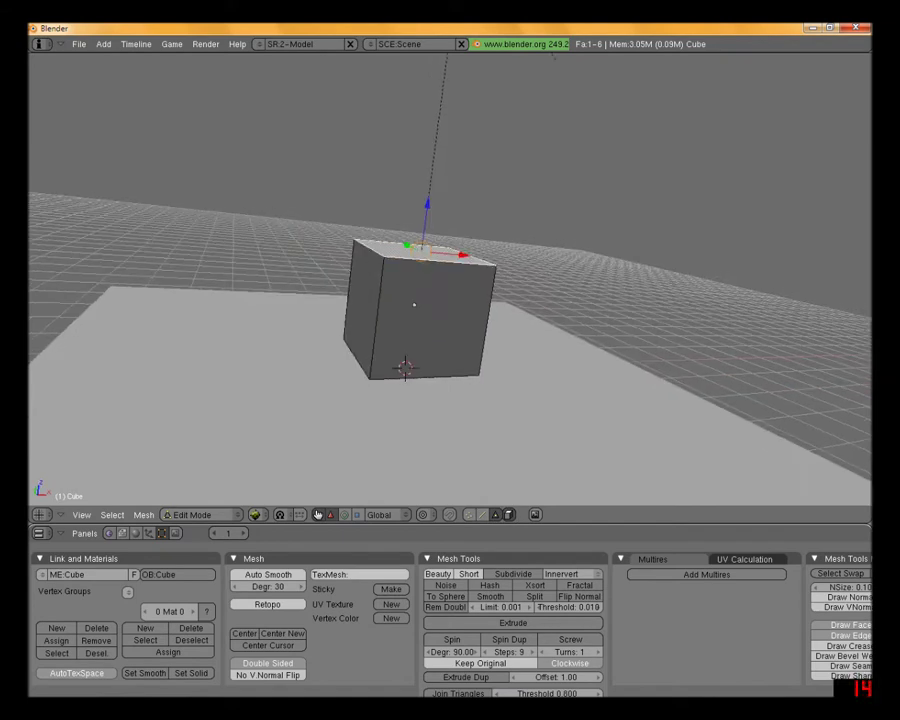
- Extrude the top face 2 units upward and return to Object Mode
key("e")
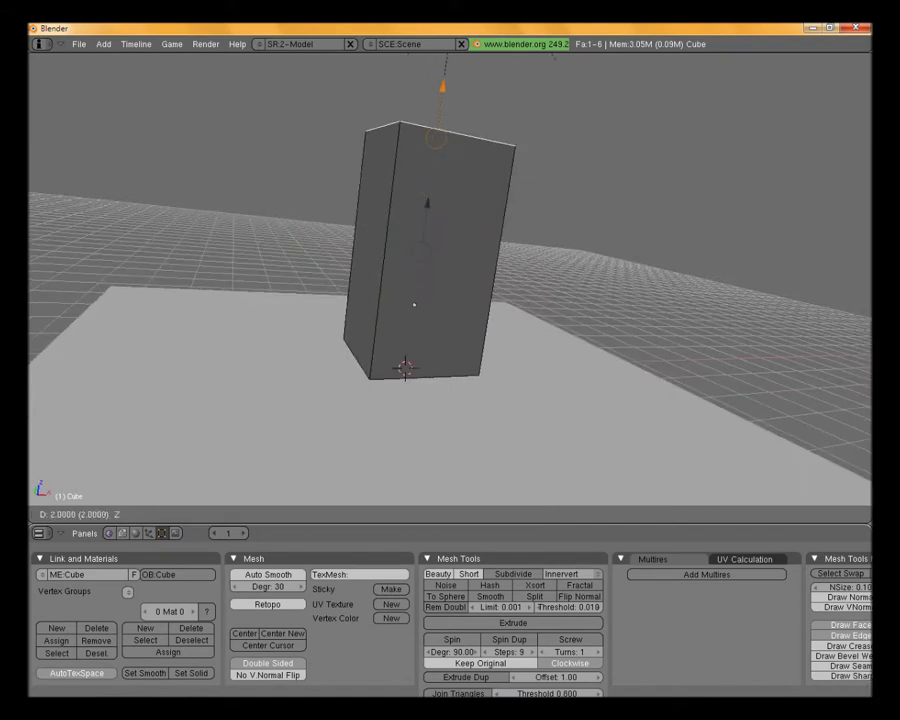
key("Return")
middle_click_drag(560, 300, 505, 365)
middle_click_drag(500, 300, 570, 285)
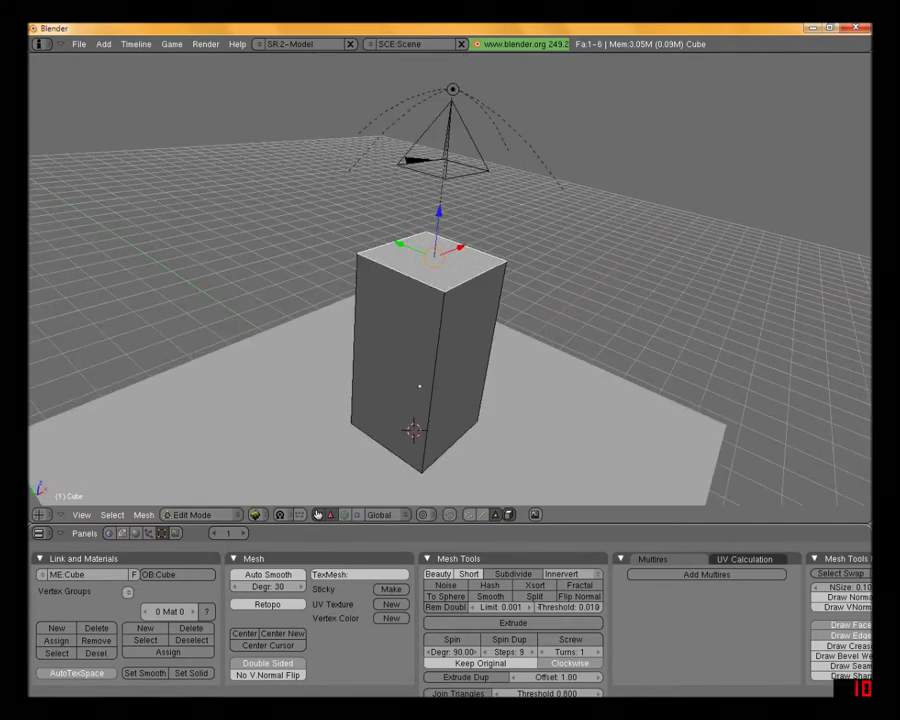
left_click(184, 517)
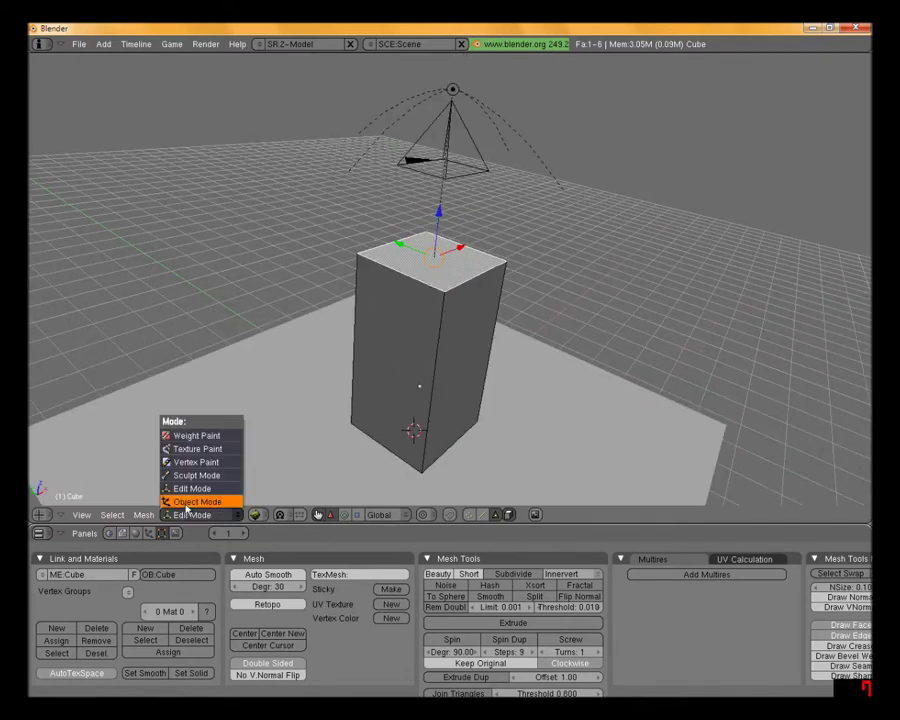
left_click(186, 503)
mouse_move(275, 416)
middle_mouse_down()
mouse_move(486, 416)
mouse_move(504, 387)
middle_mouse_up()
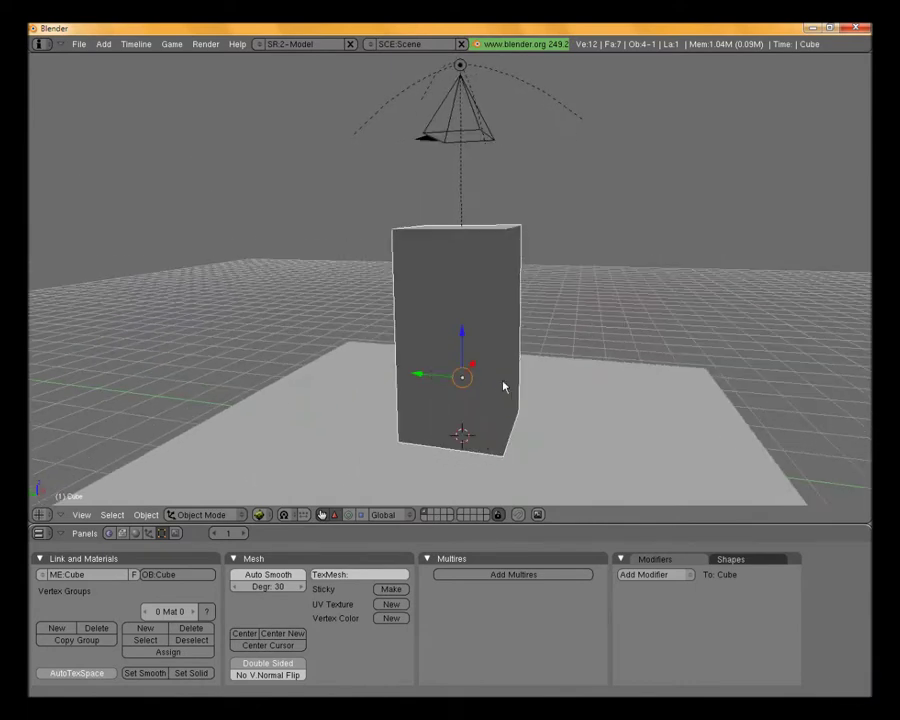
- In the Logic buttons, change the cube from Static to Dynamic and test-run the game
mouse_move(350, 347)
middle_mouse_down()
mouse_move(396, 321)
mouse_move(358, 362)
mouse_move(310, 364)
middle_mouse_up()
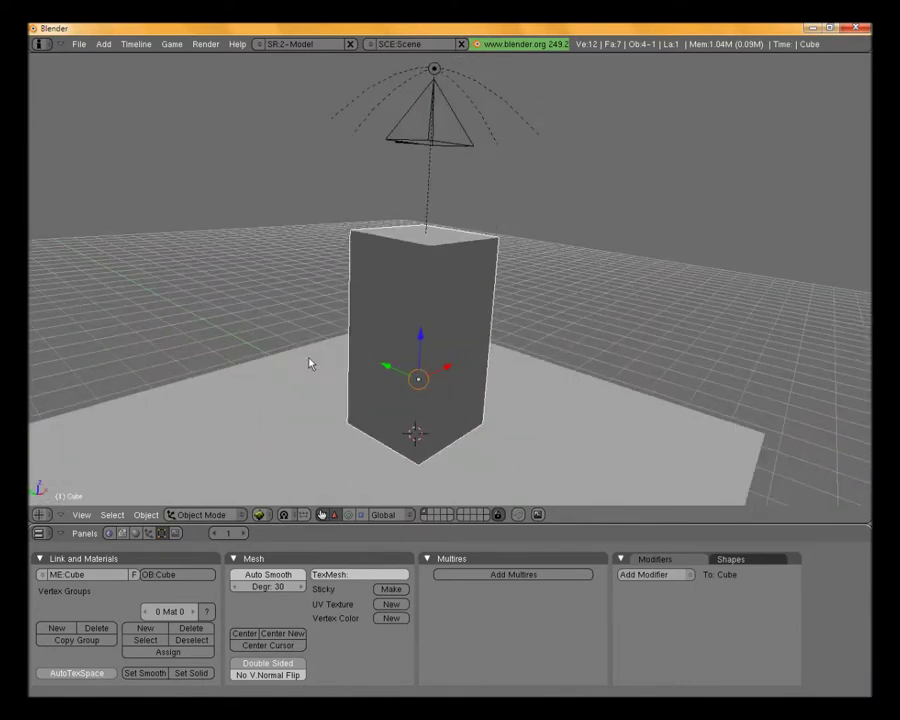
left_click(108, 534)
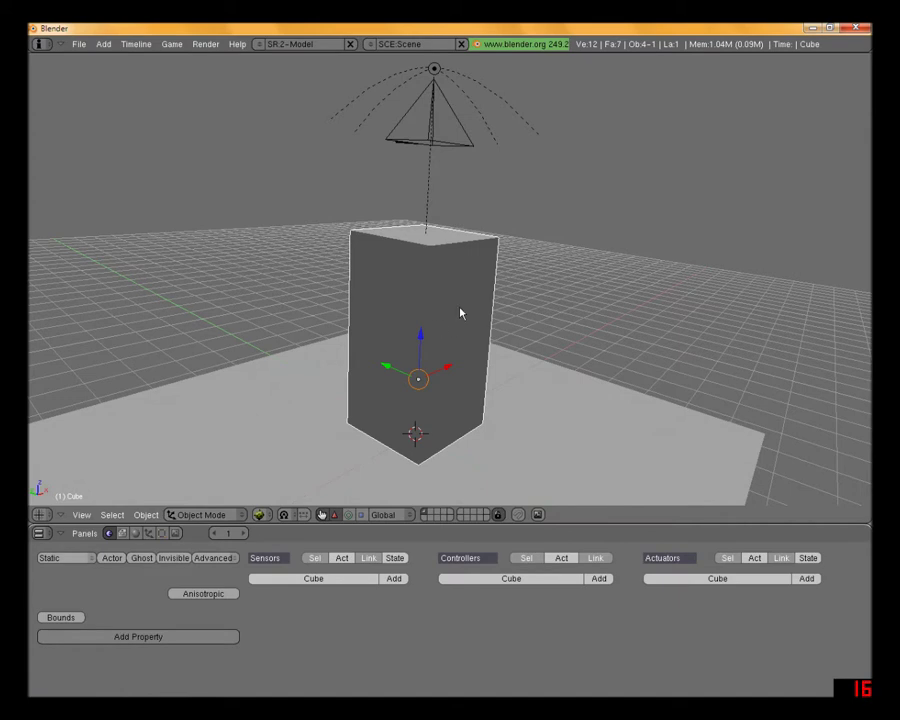
middle_click_drag(460, 313, 462, 310)
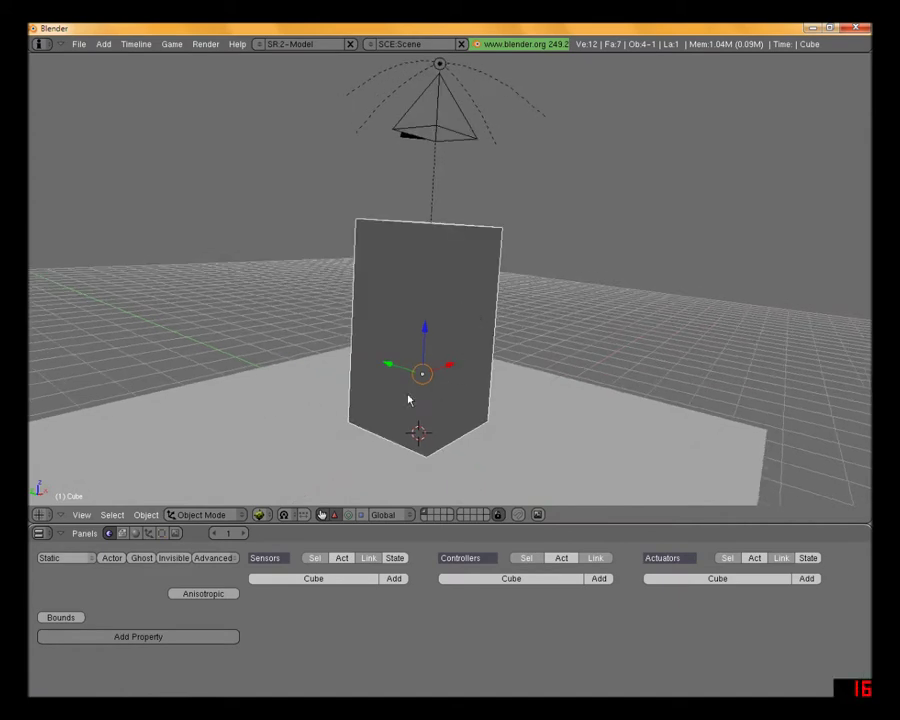
left_click(54, 561)
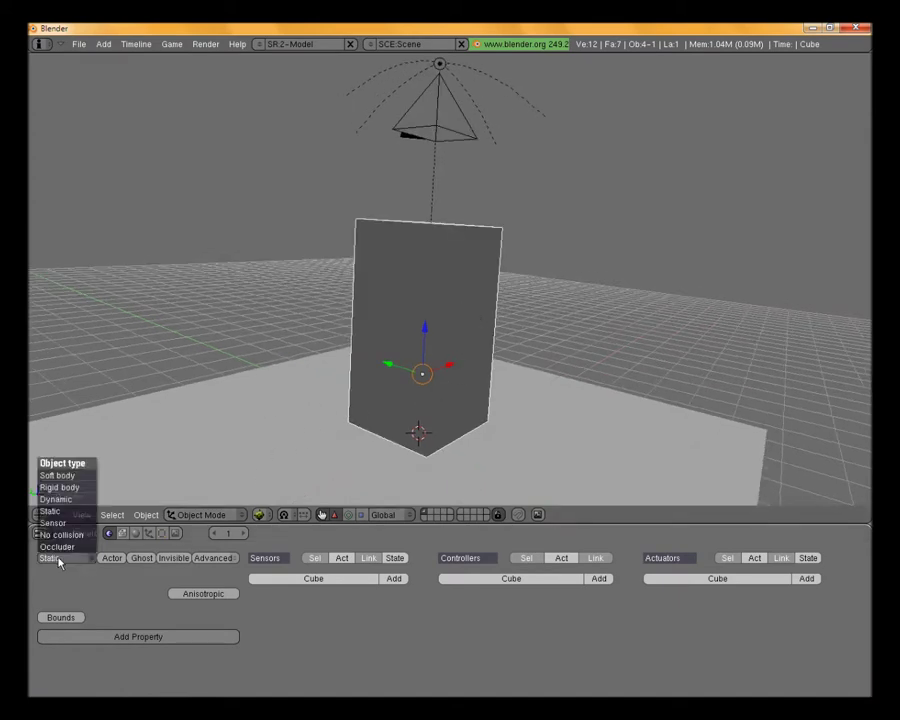
left_click(61, 501)
mouse_move(213, 350)
middle_mouse_down()
mouse_move(217, 360)
mouse_move(251, 368)
middle_mouse_up()
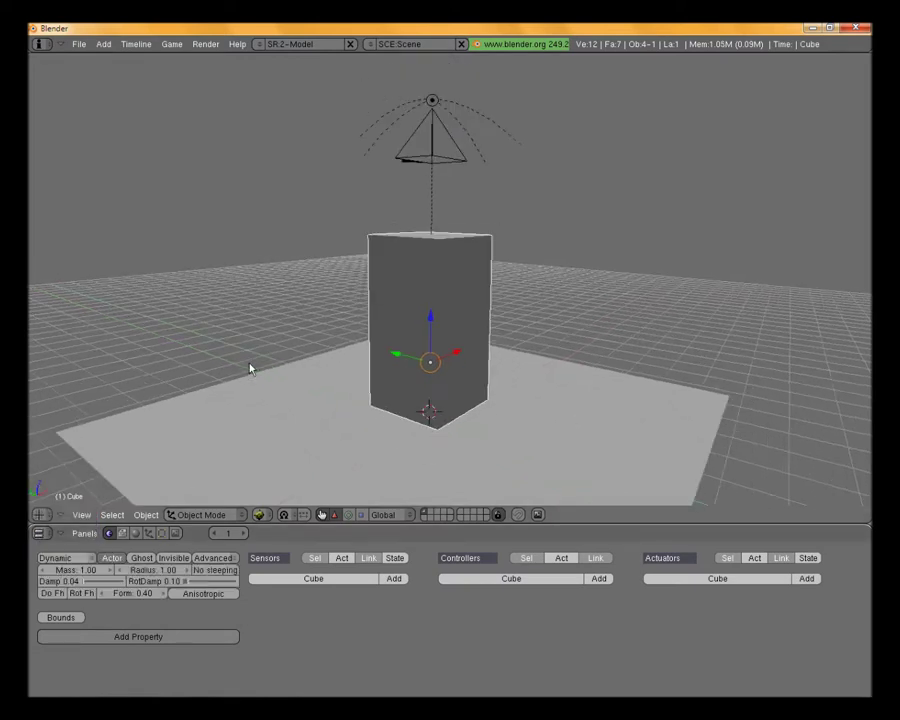
key("p")
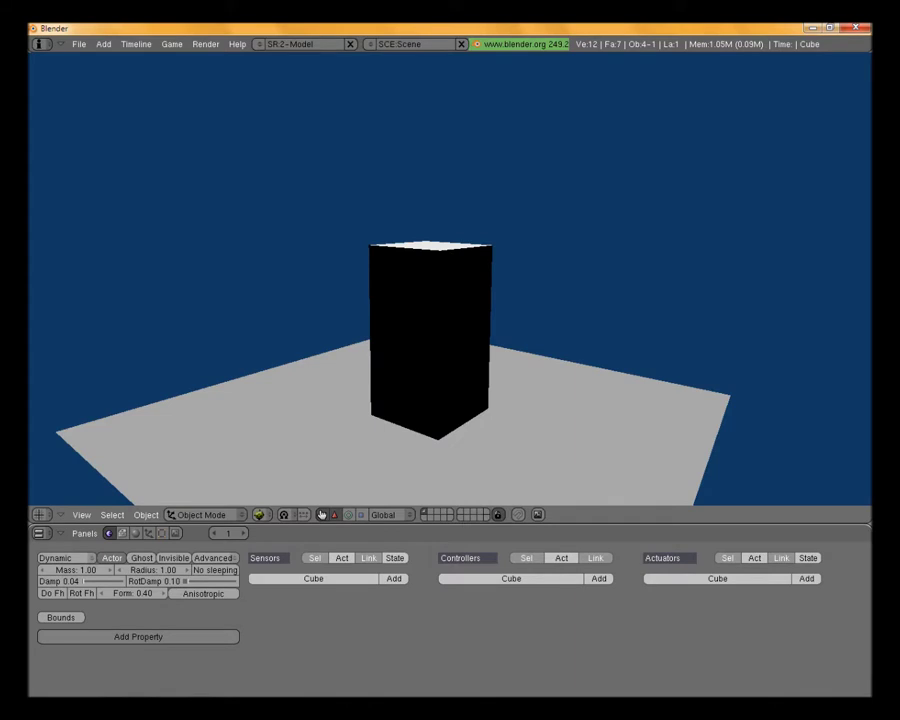
key("Escape")
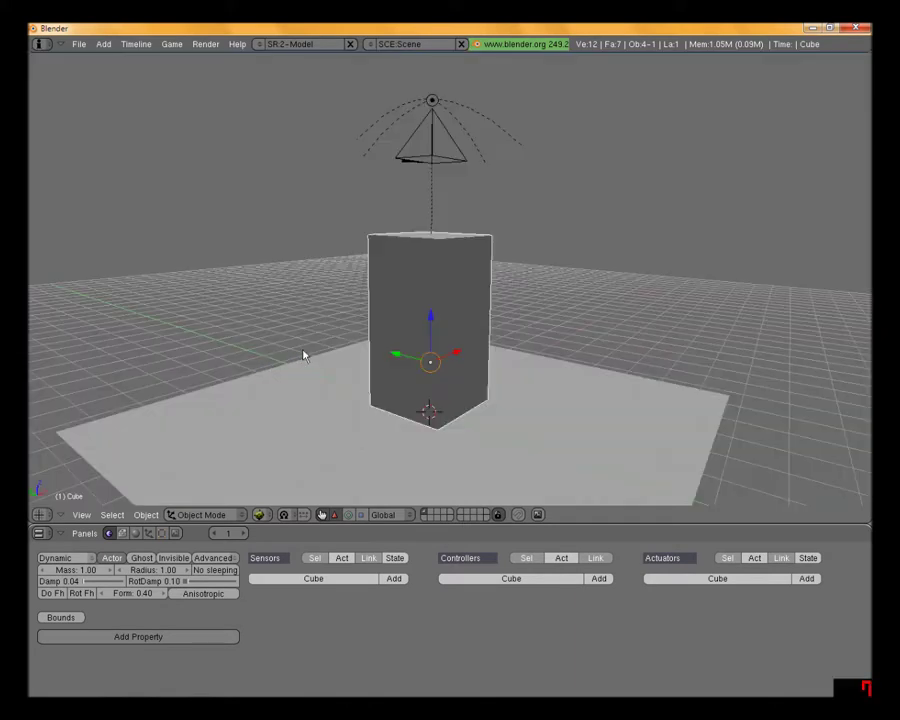
- Enable collision bounds on the cube and replay the game to watch it fall
left_click(61, 620)
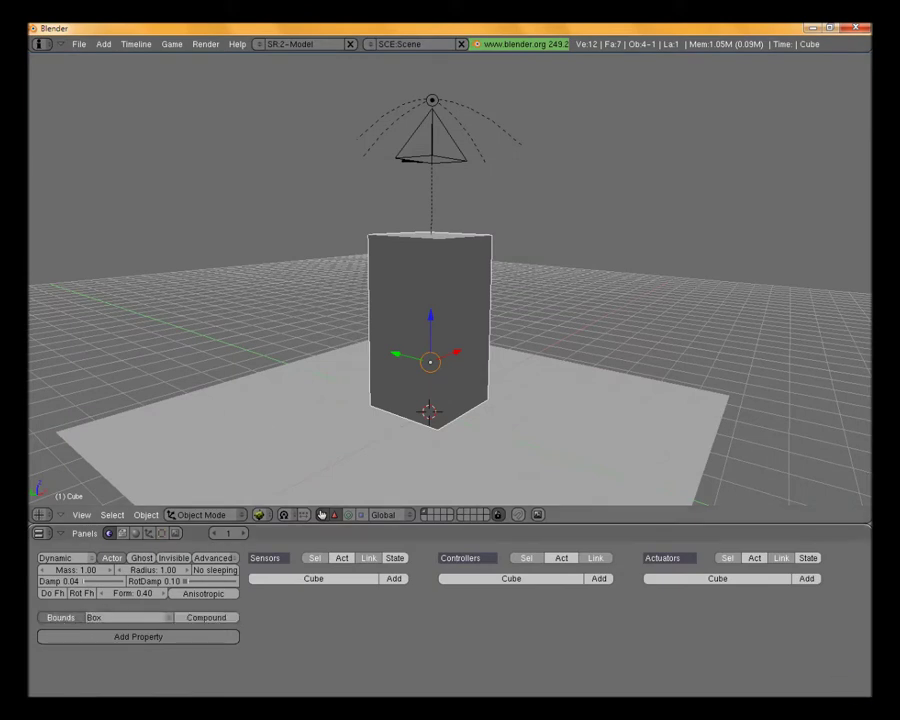
key("p")
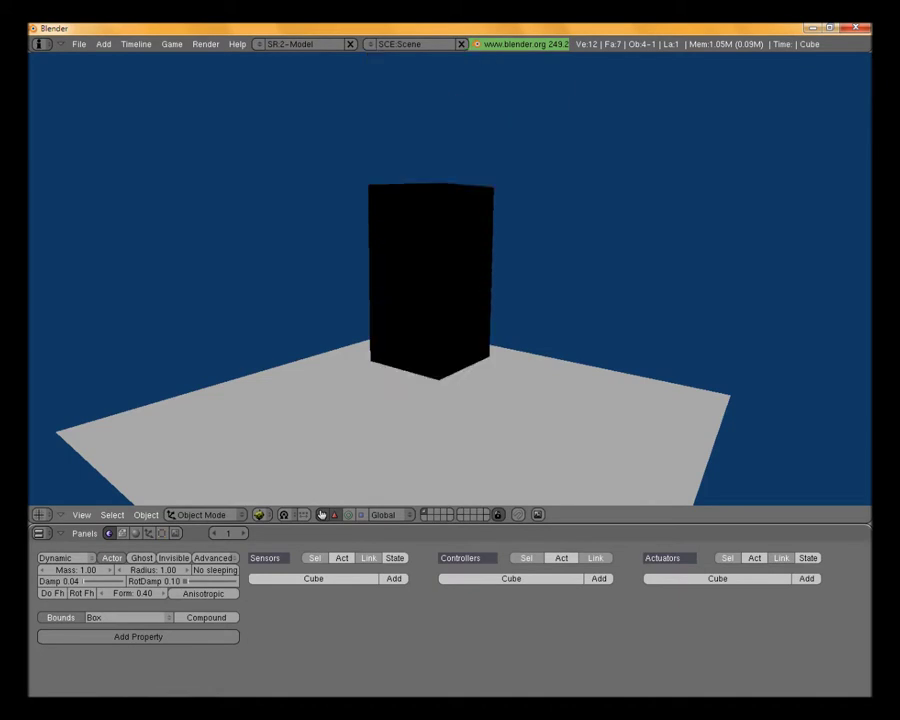
mouse_move(277, 421)
middle_mouse_down()
mouse_move(307, 416)
mouse_move(340, 377)
middle_mouse_up()
key("p")
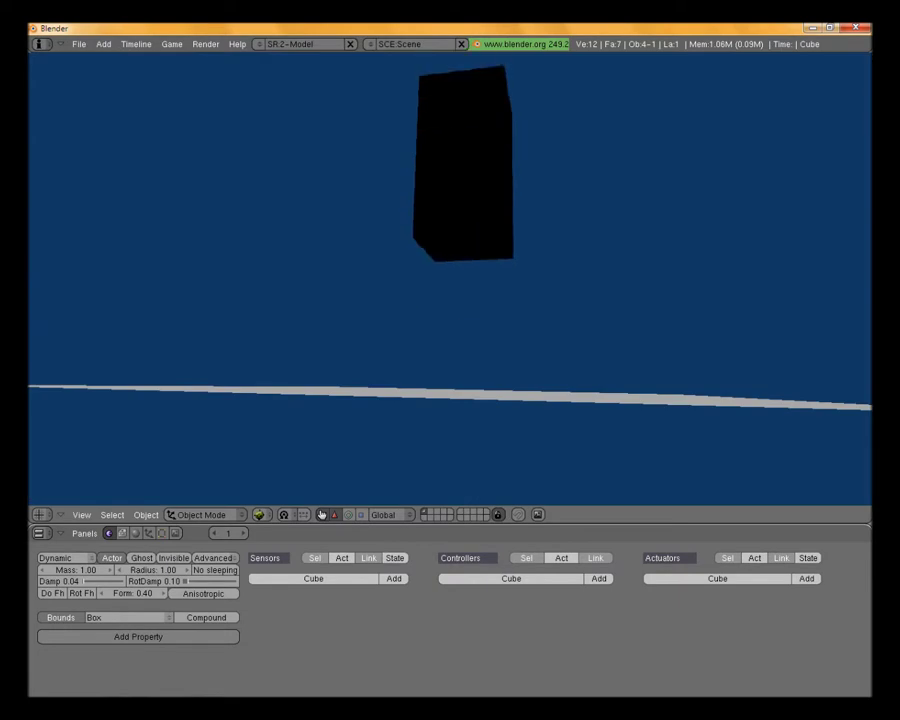
key("Escape")
- Turn the collision bounds back off and view the cube head-on
middle_click_drag(333, 396, 320, 440)
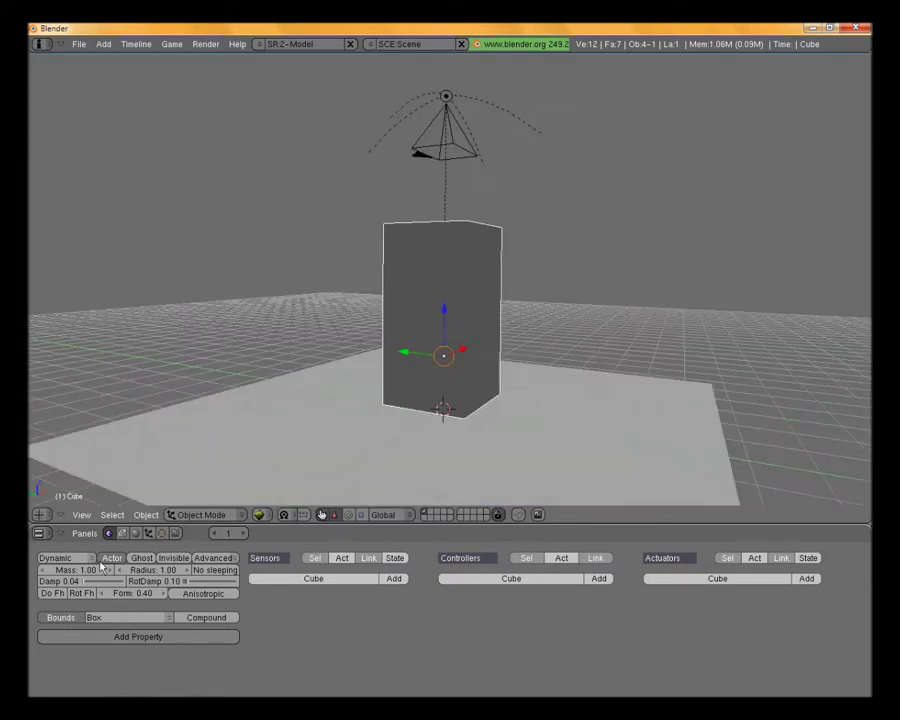
left_click(60, 617)
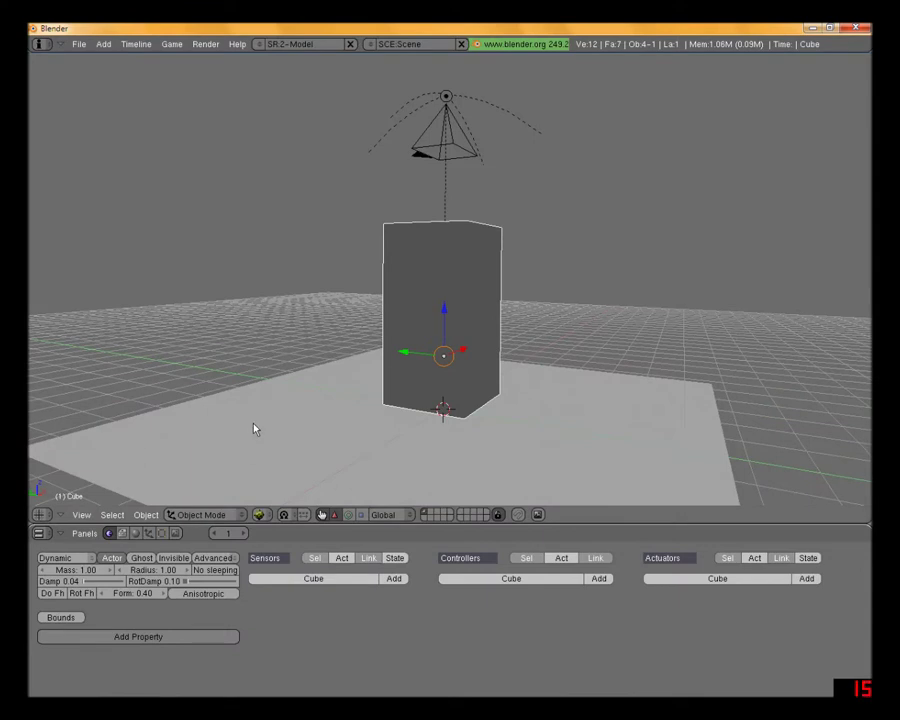
middle_click_drag(358, 412, 311, 420)
middle_click_drag(395, 363, 438, 372)
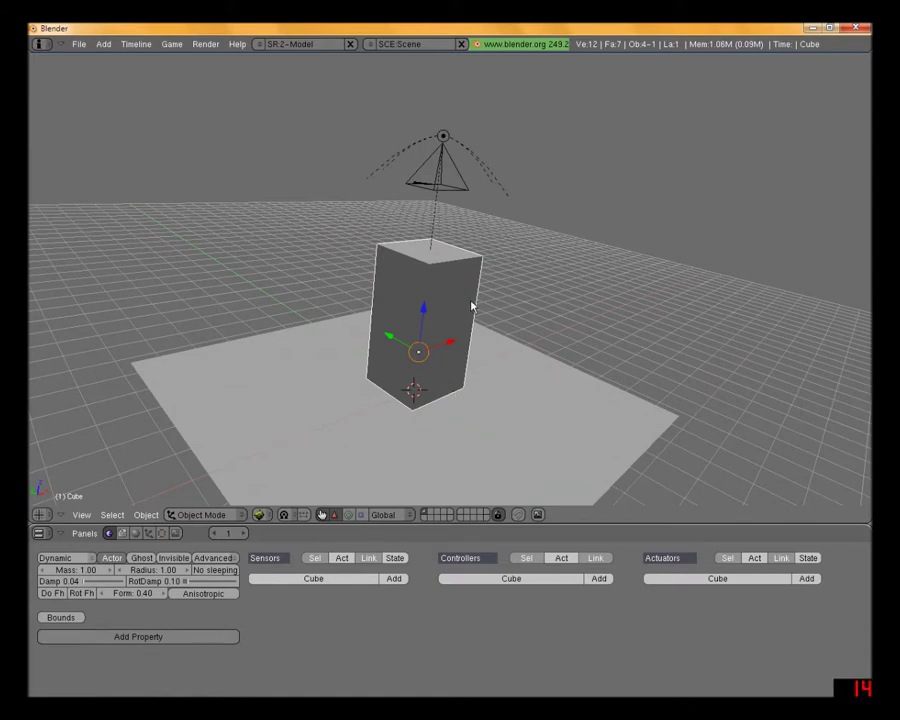
middle_click_drag(472, 305, 437, 308)
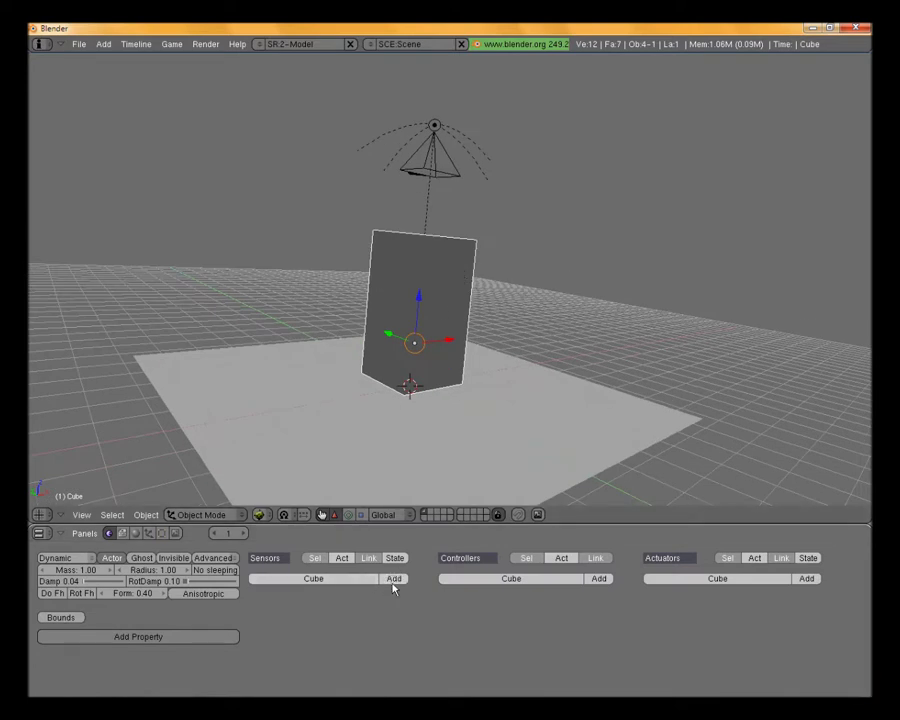
- Add a Keyboard sensor named 'forward' bound to the Up Arrow key, then collapse it
left_click(394, 579)
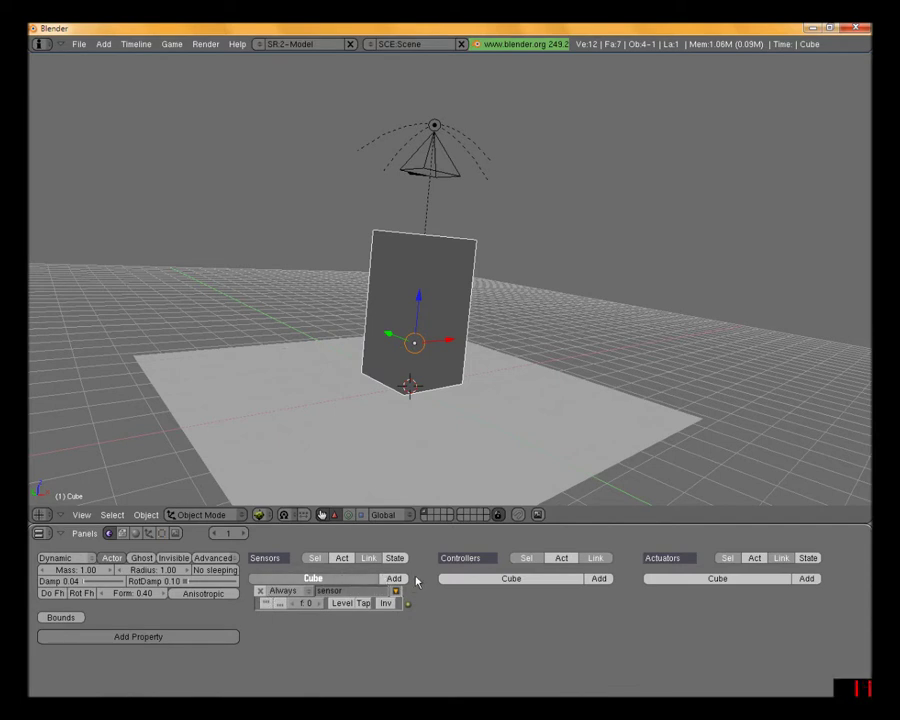
left_click(284, 590)
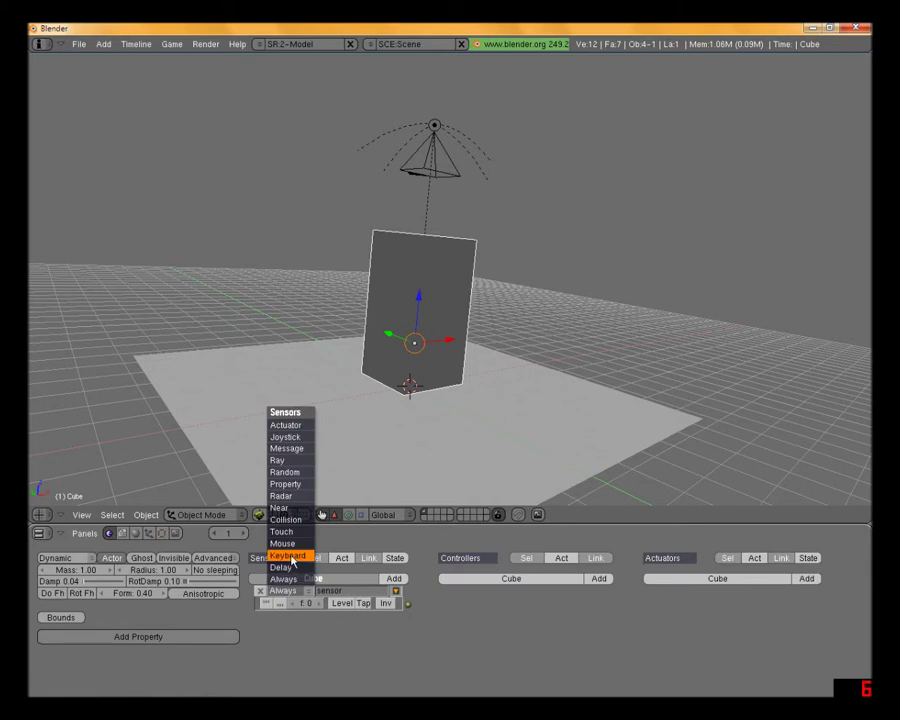
left_click(289, 556)
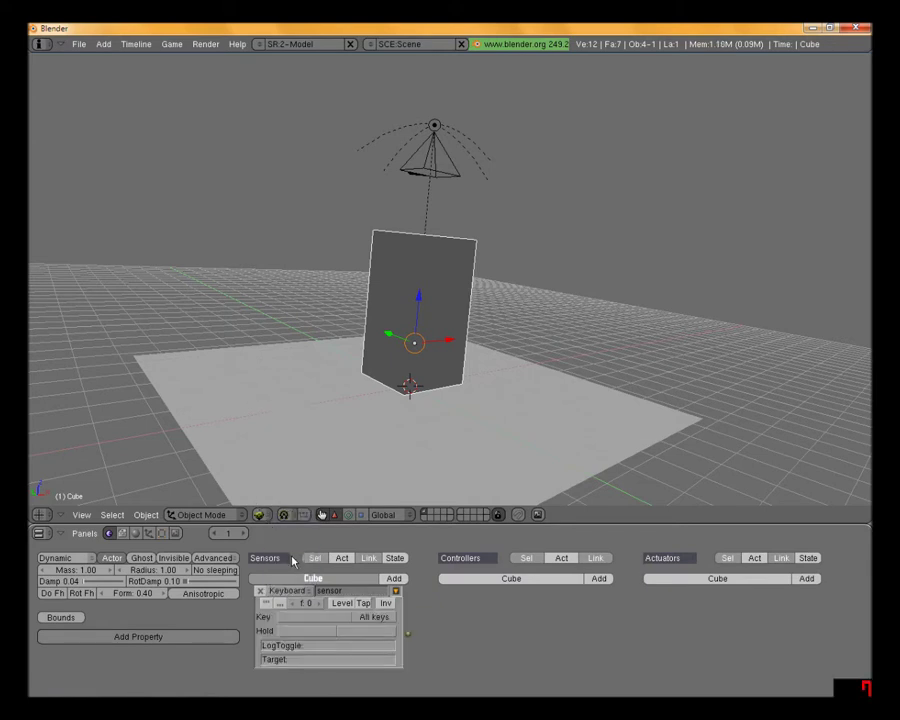
left_click(350, 592)
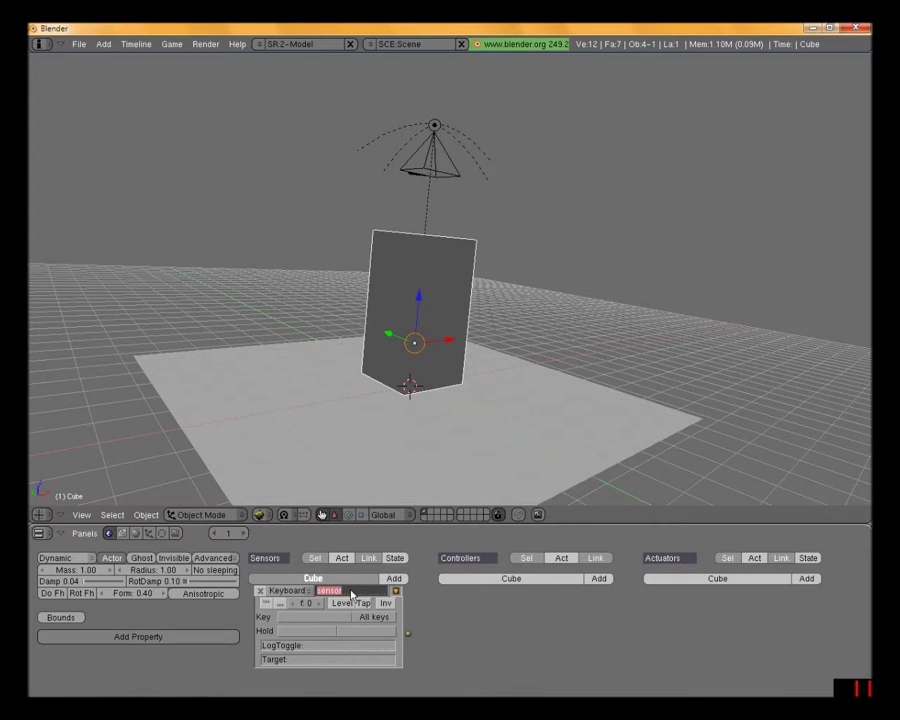
type("forward")
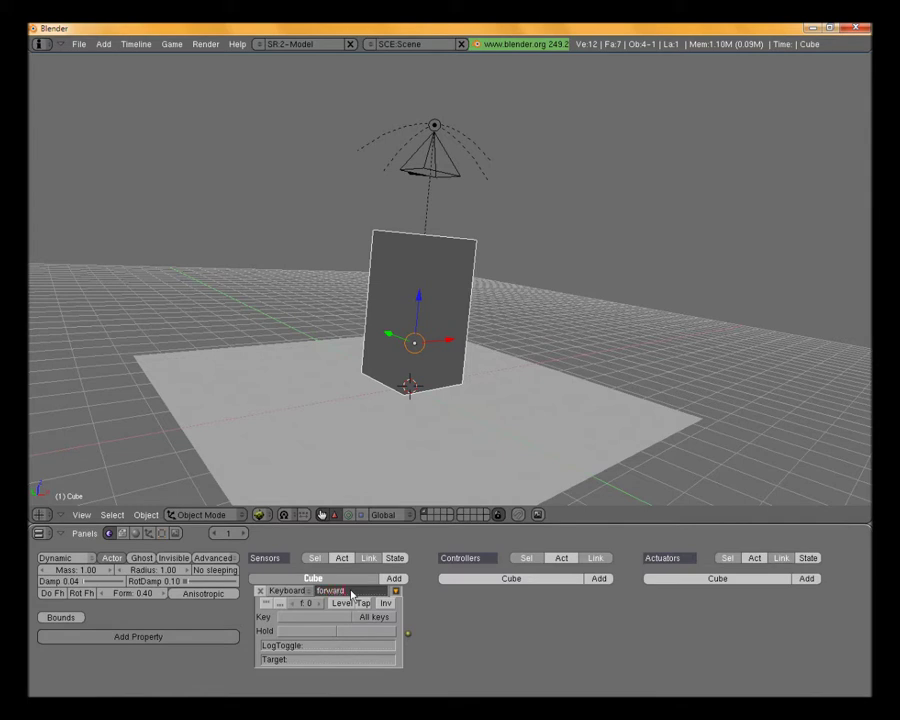
key("Return")
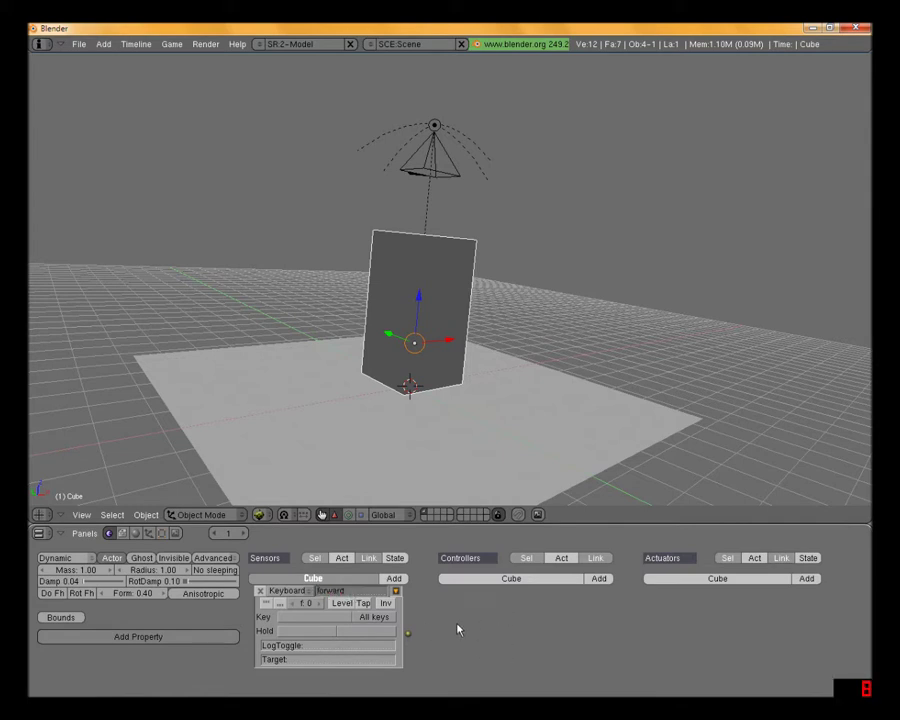
left_click(315, 617)
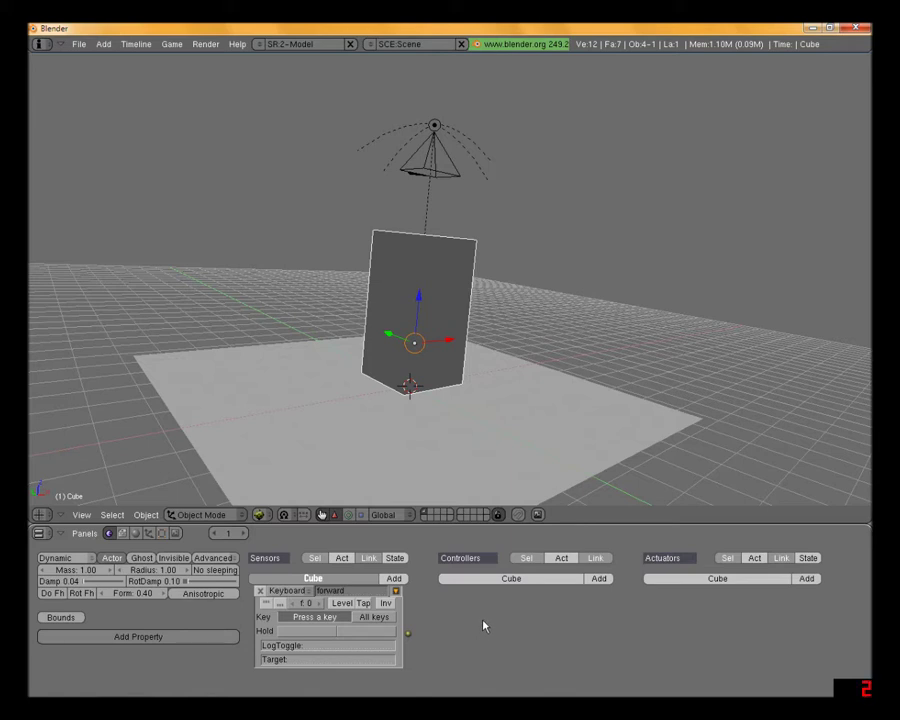
key("Up")
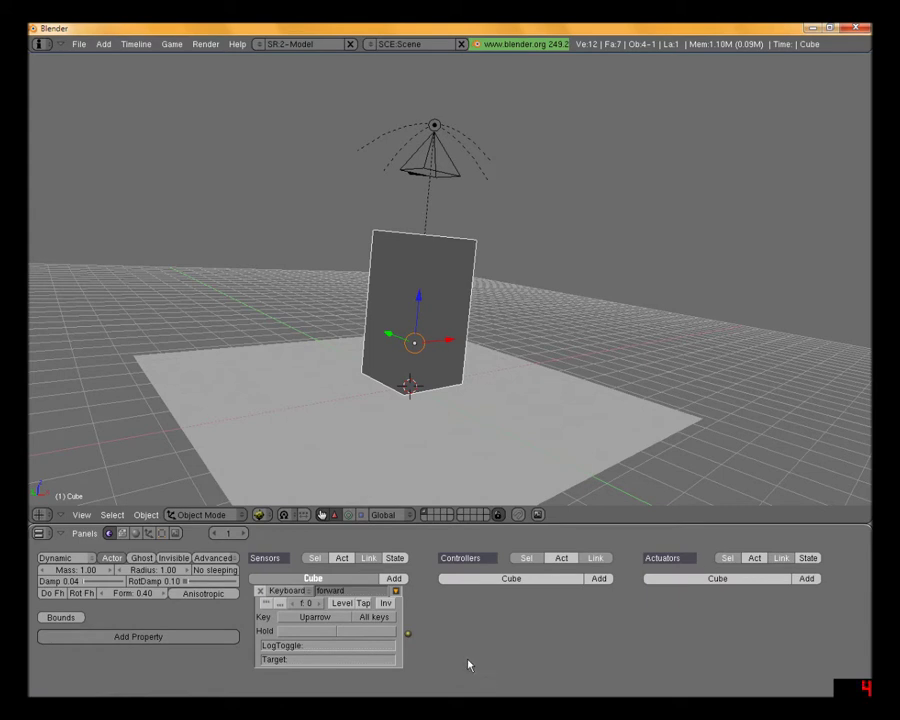
left_click(396, 591)
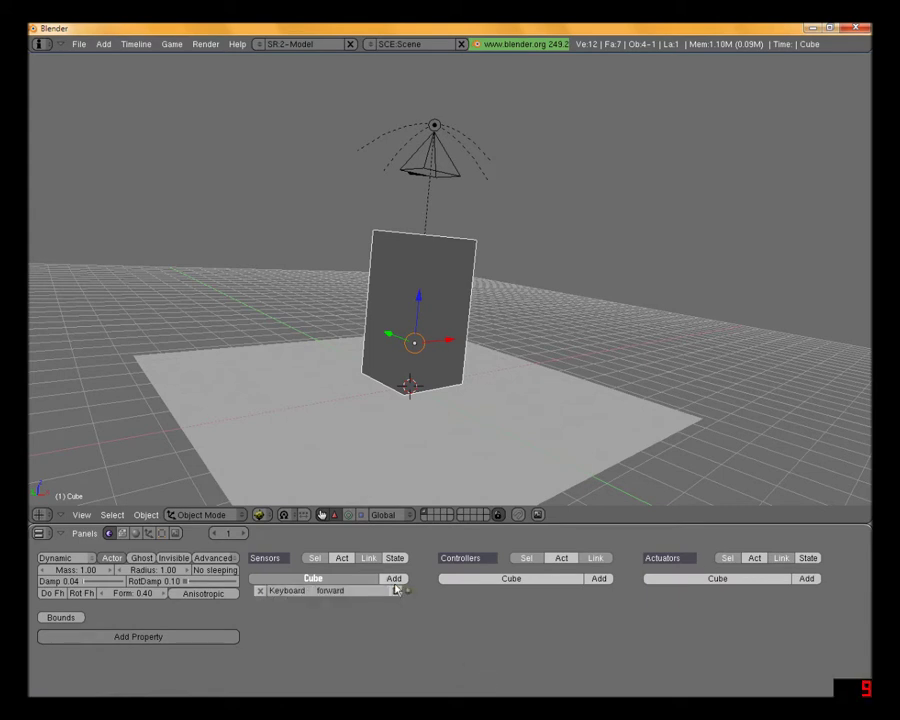
- Add a second Keyboard sensor named 'back' bound to the Down Arrow key, then collapse it
left_click(394, 578)
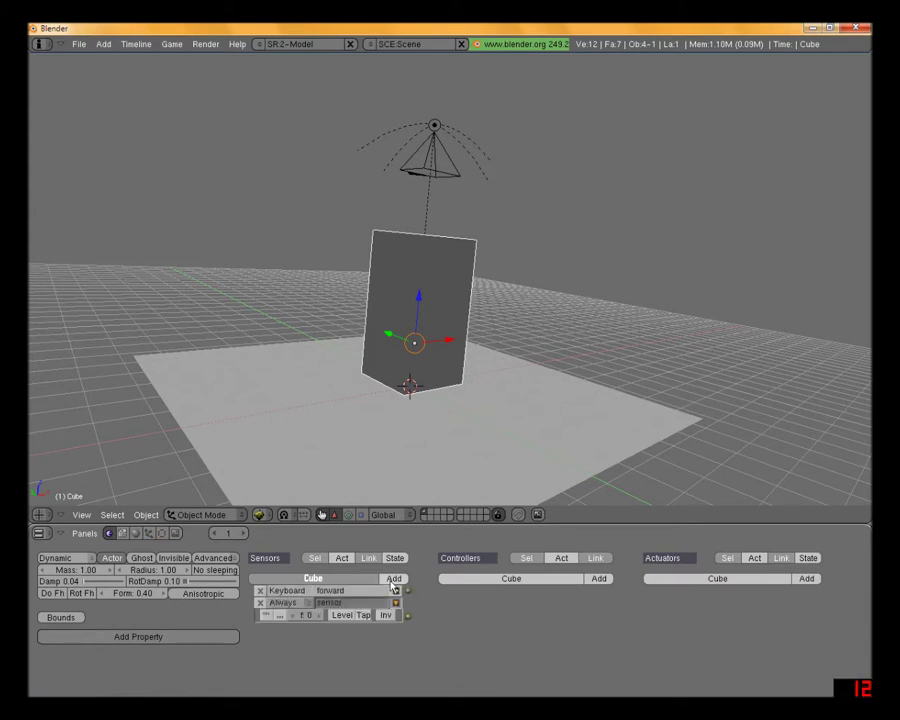
left_click(283, 603)
left_click(288, 567)
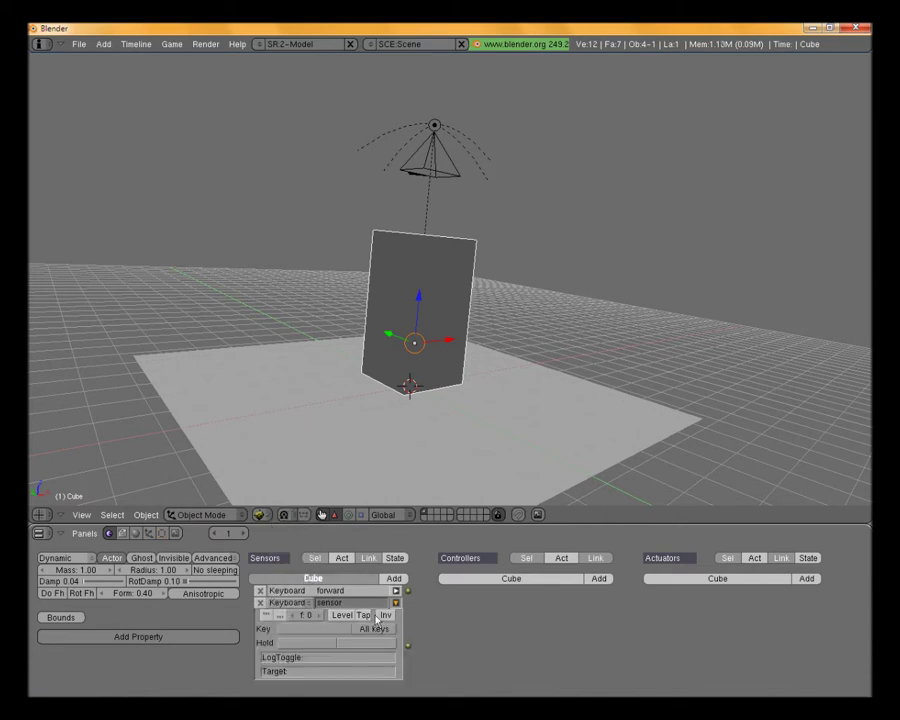
left_click(345, 604)
type("back")
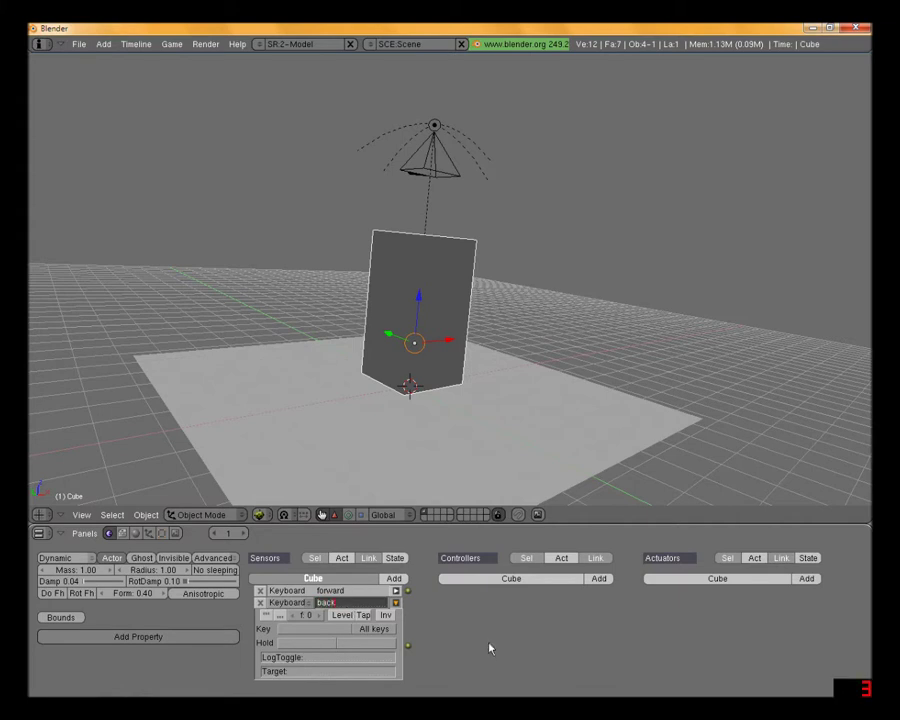
key("Return")
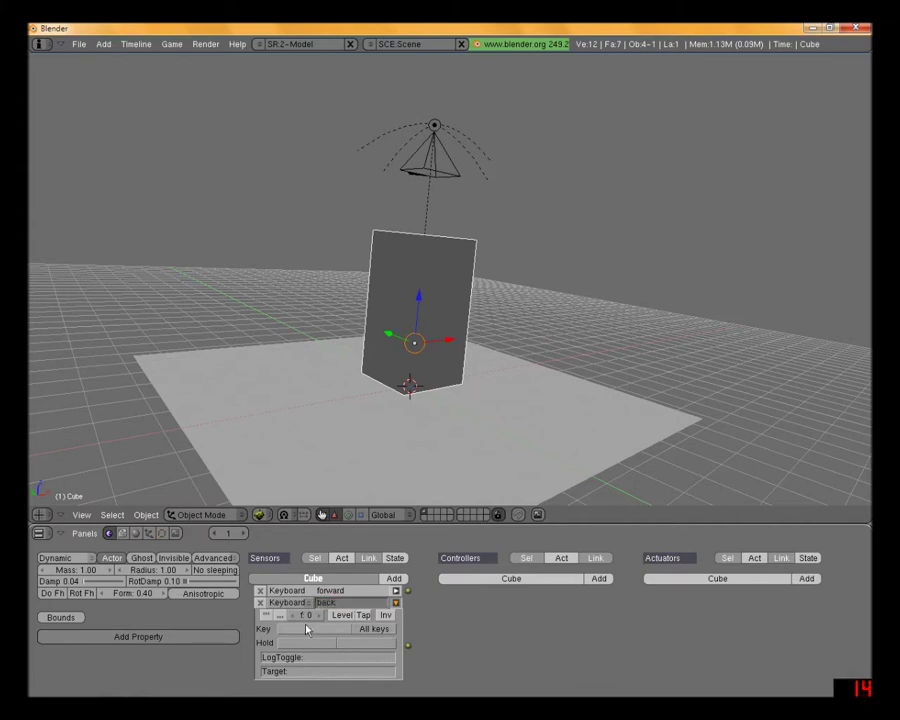
left_click(305, 629)
key("Down")
left_click(396, 603)
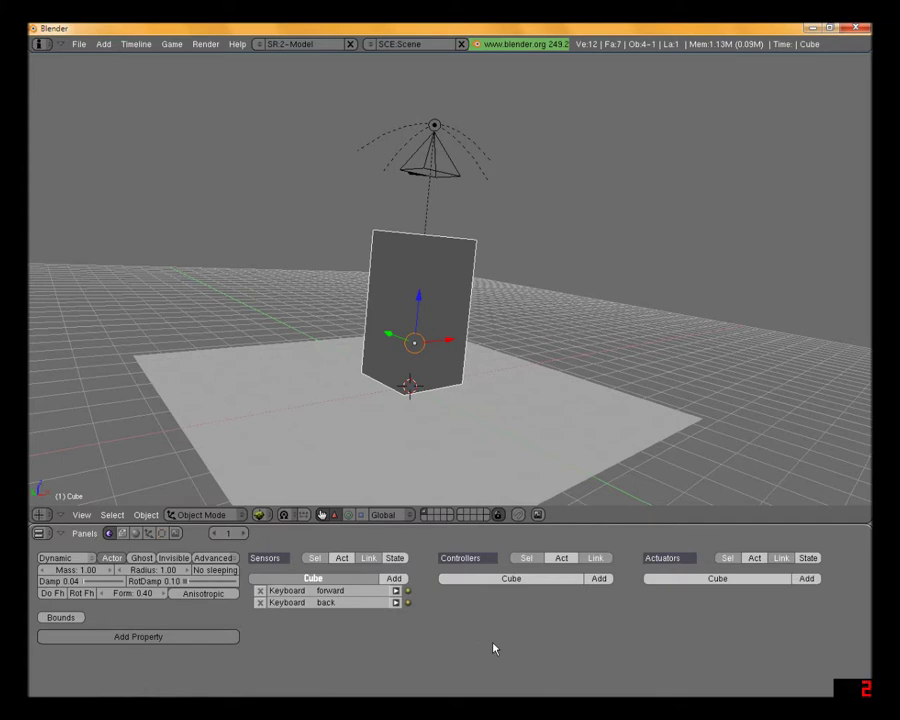
middle_click_drag(378, 342, 367, 356)
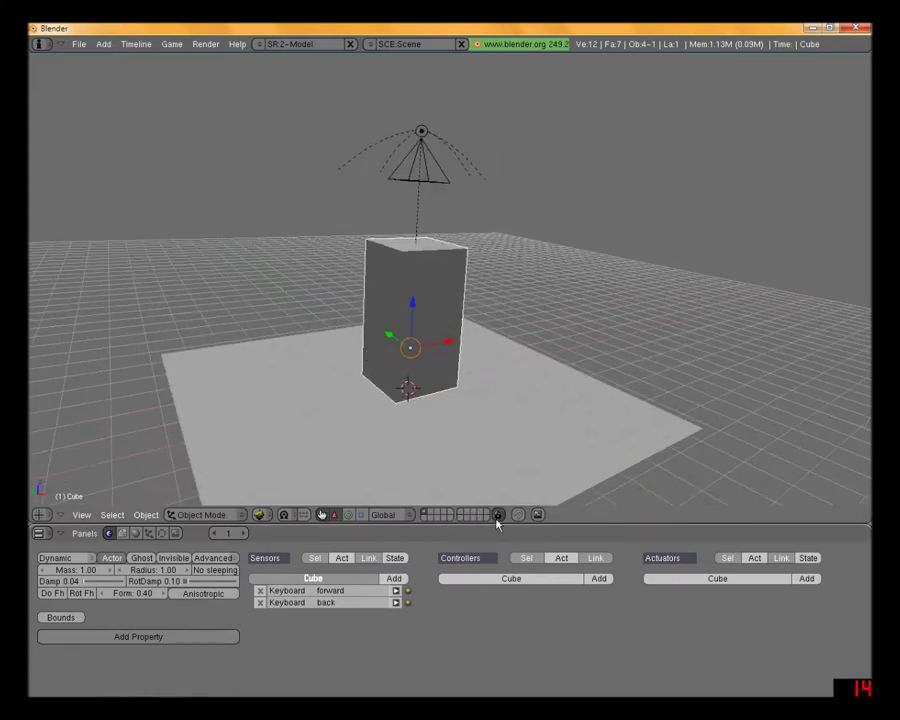
- Add two new sensors and set both to Keyboard type
left_click(393, 580)
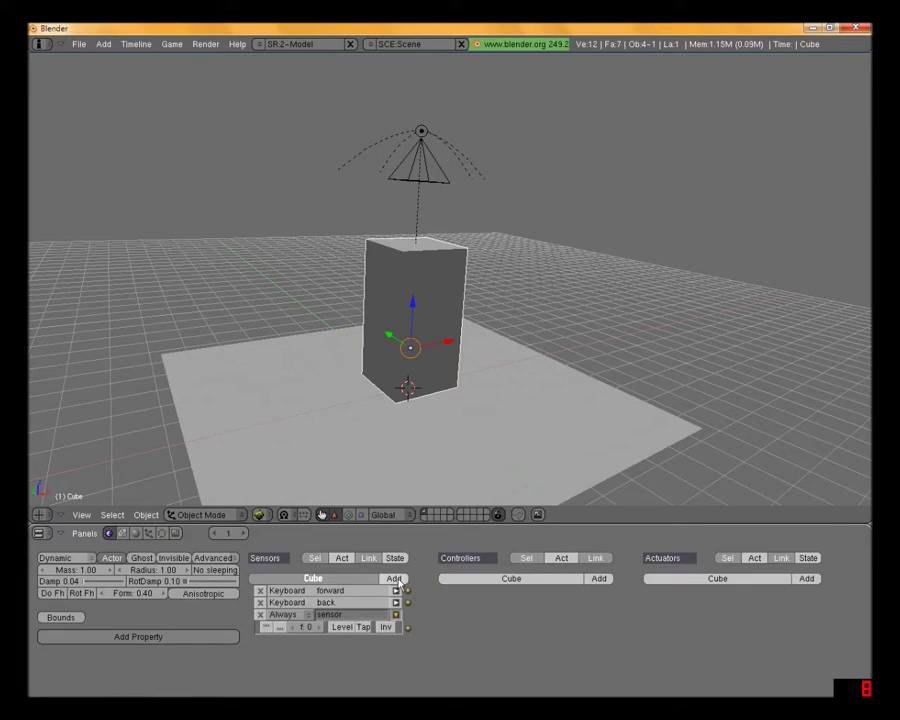
left_click(394, 580)
left_click(283, 613)
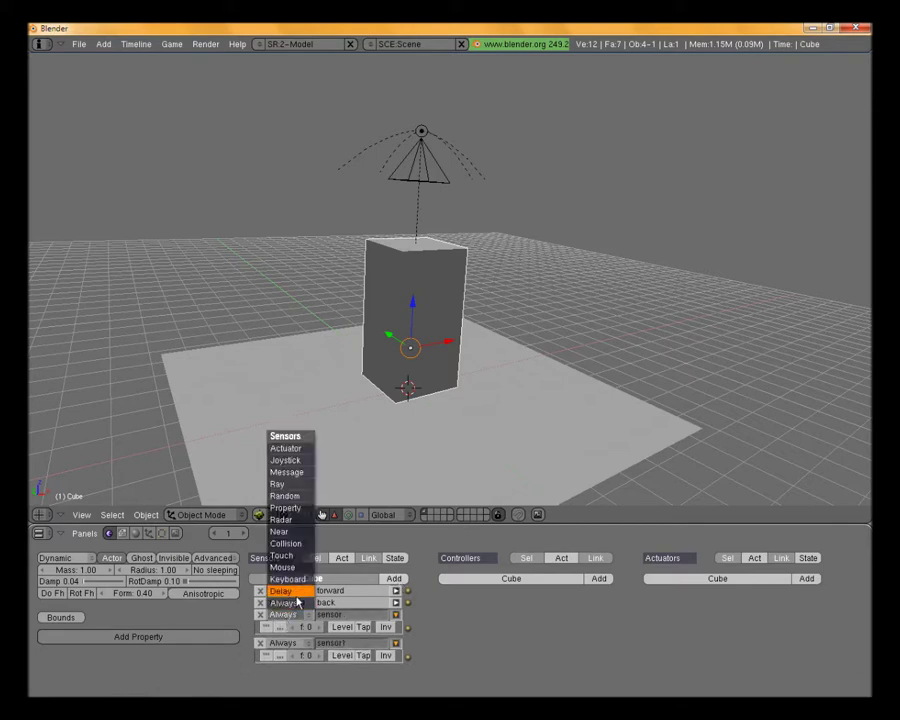
left_click(288, 579)
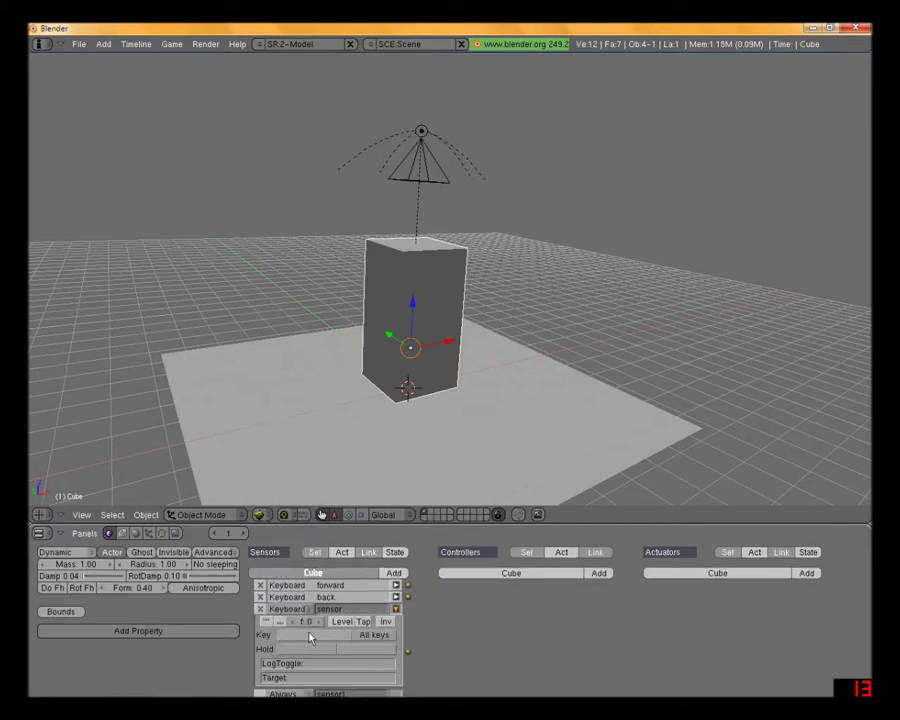
scroll(314, 644, "down", 1)
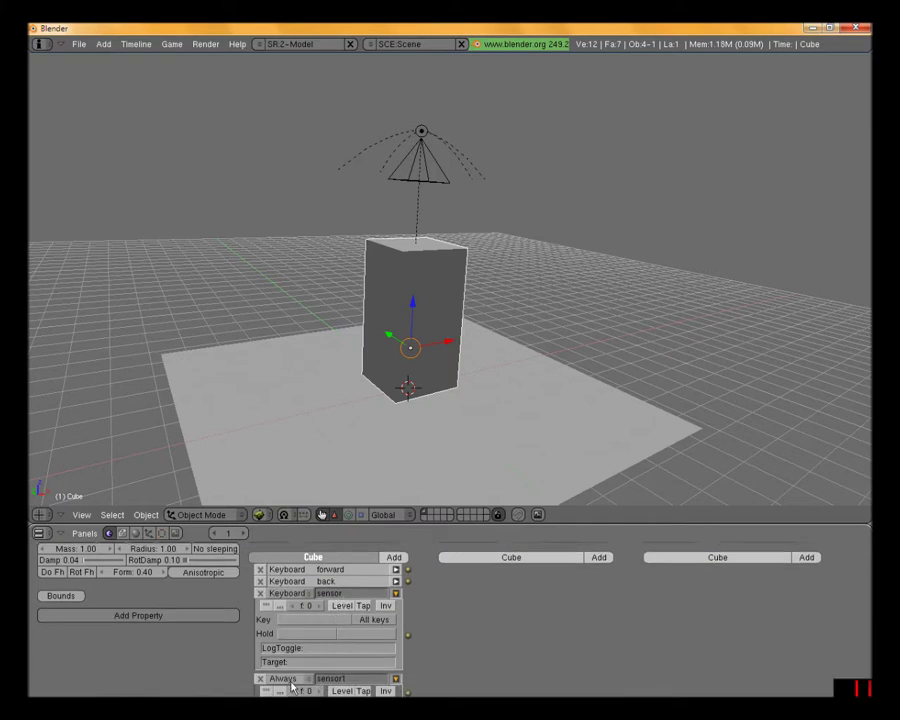
left_click(290, 677)
left_click(288, 644)
scroll(305, 645, "up", 1)
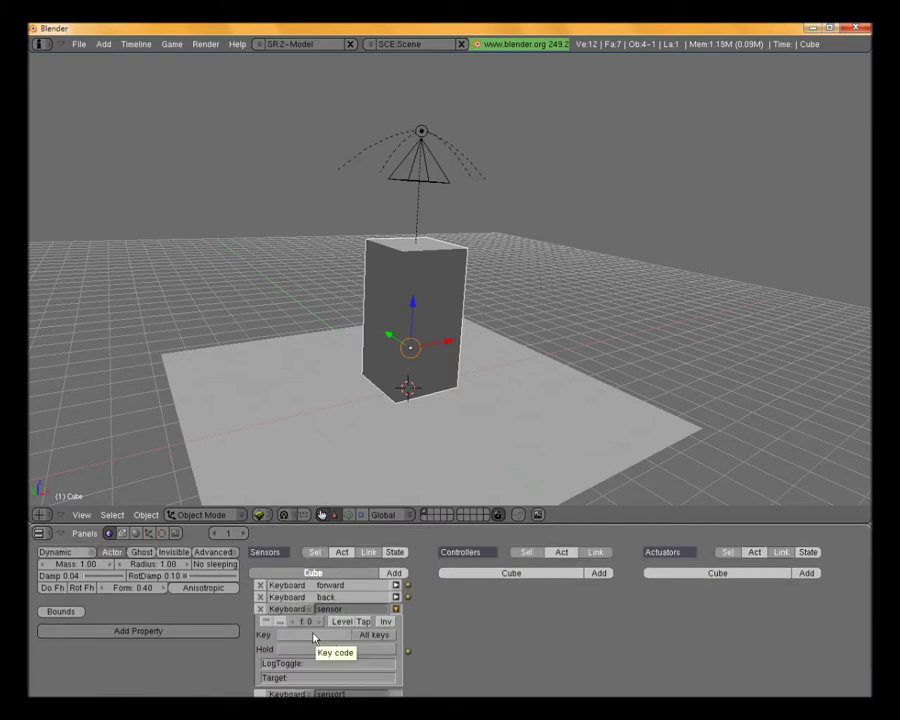
- Name the first new sensor 'left', bind it to Left Arrow, and collapse it
left_click(355, 610)
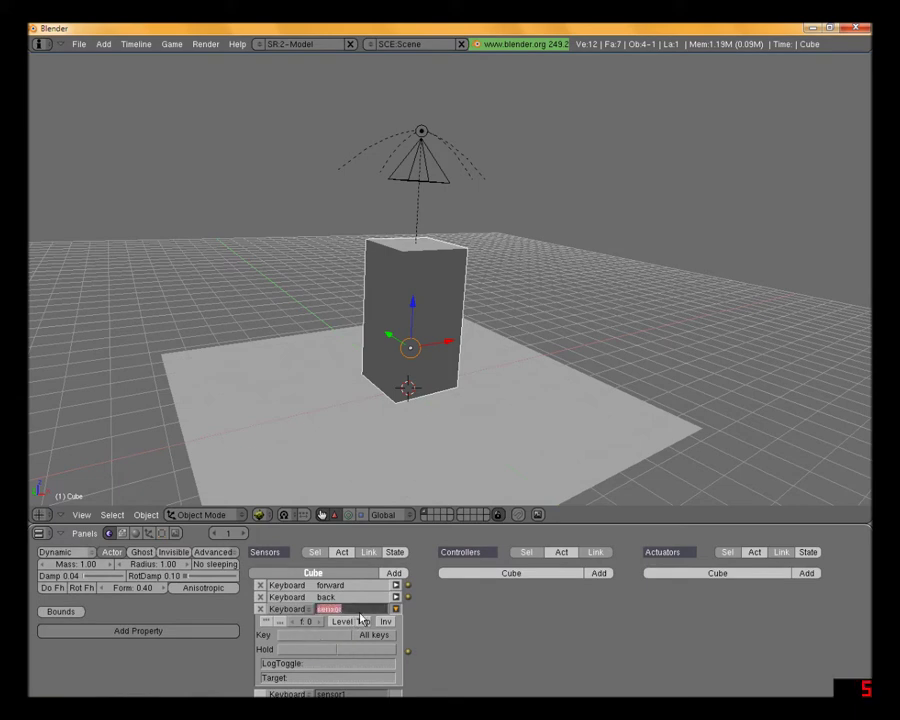
key("BackSpace")
type("left")
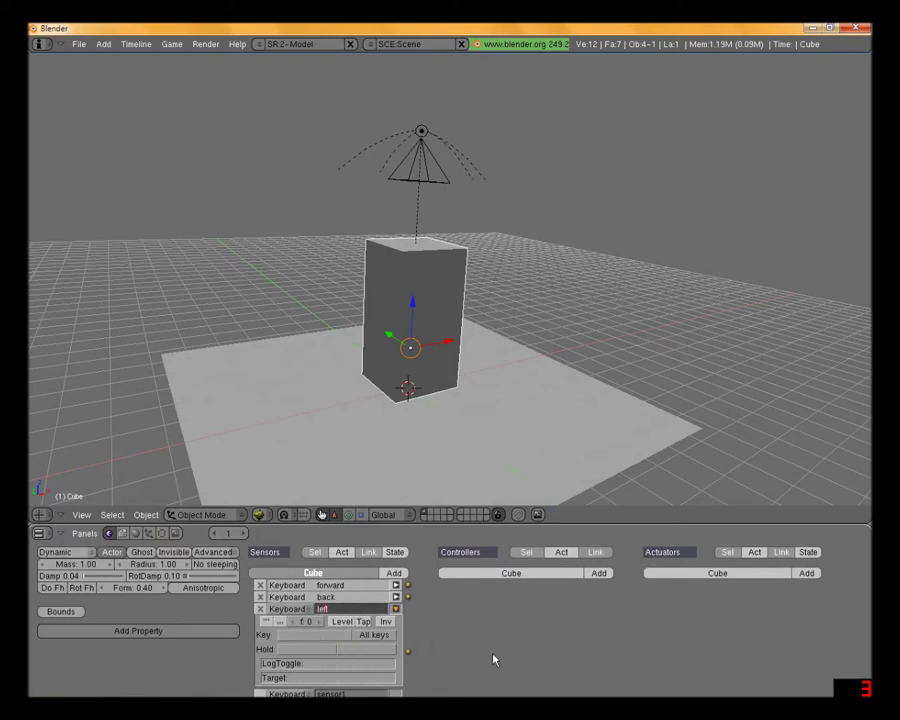
key("Return")
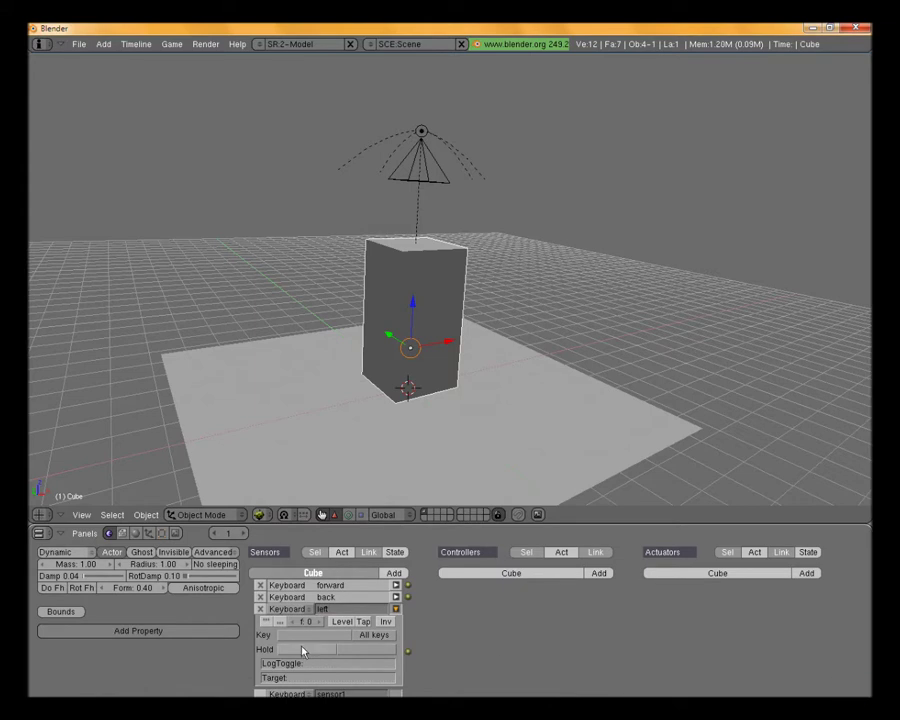
left_click(303, 637)
key("Left")
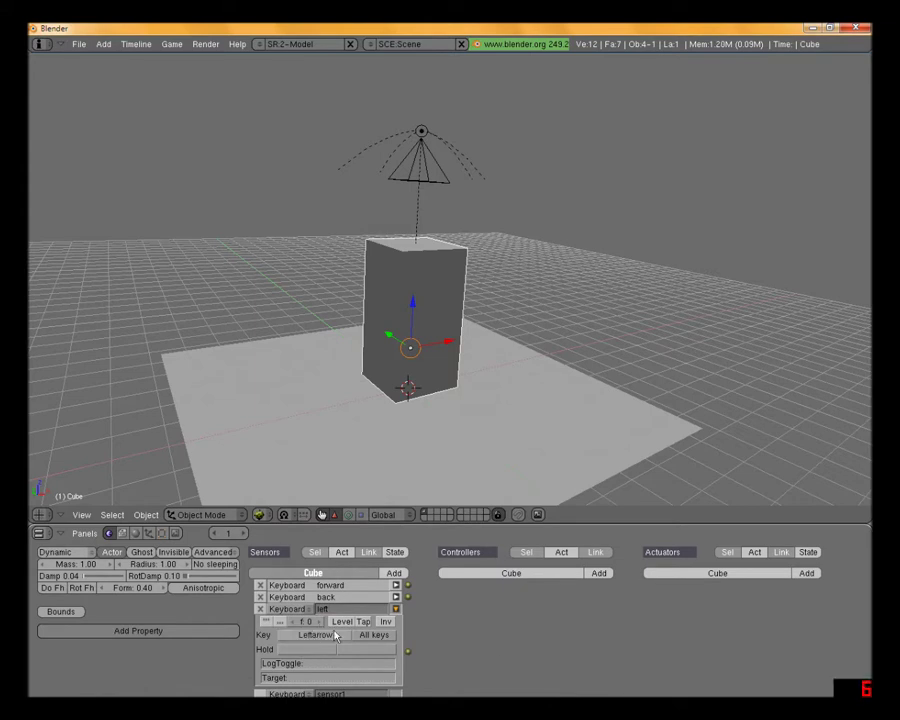
left_click(396, 609)
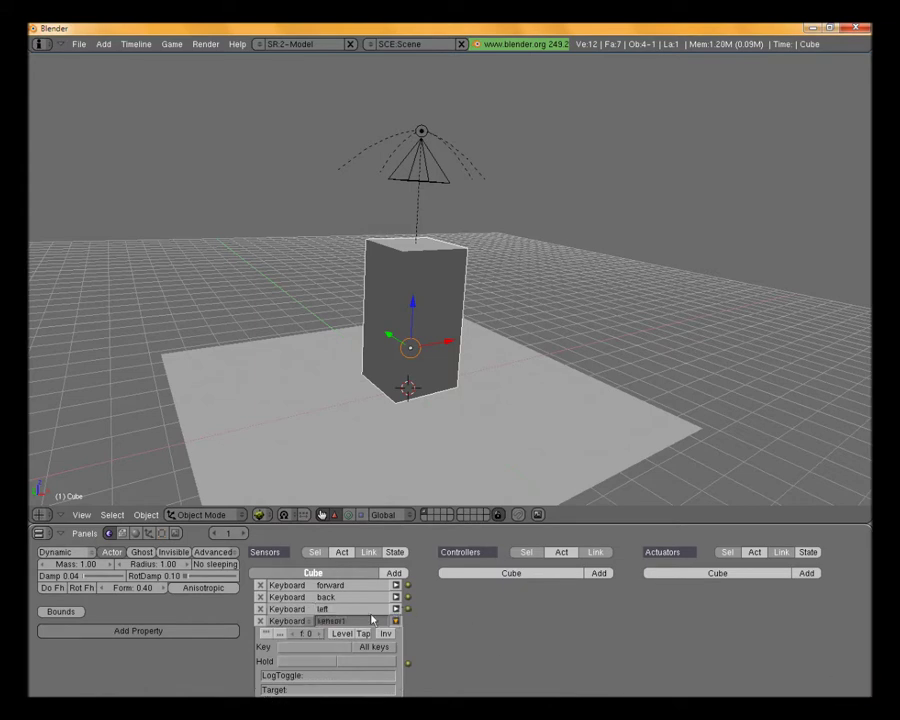
- Name the second new sensor 'right', bind it to Right Arrow, and collapse it
left_click(335, 621)
type("right")
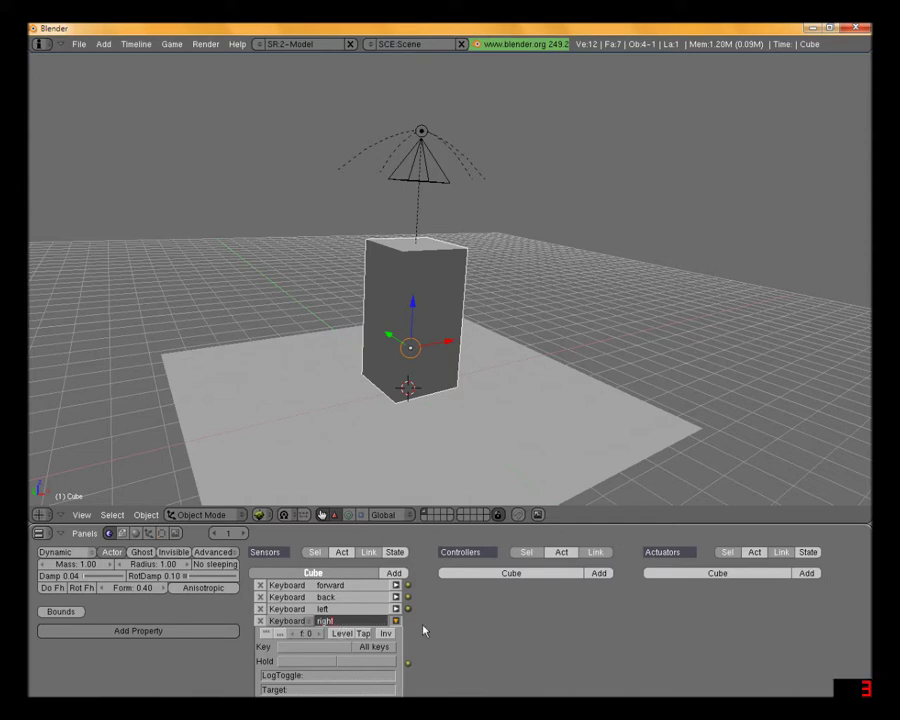
key("Return")
left_click(307, 647)
key("Right")
scroll(320, 640, "down", 1)
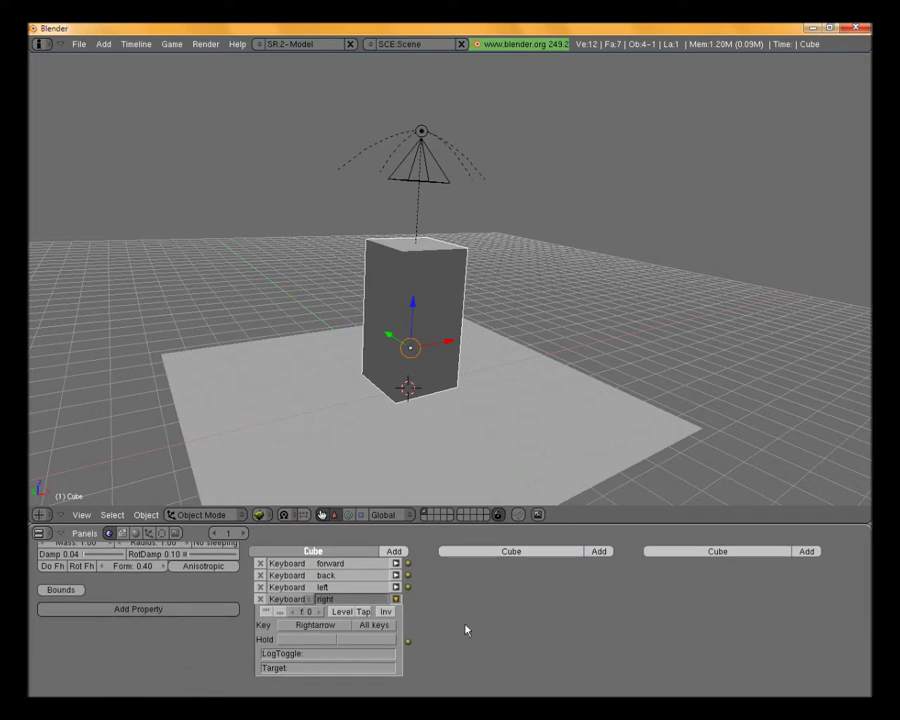
left_click(396, 599)
scroll(430, 600, "up", 1)
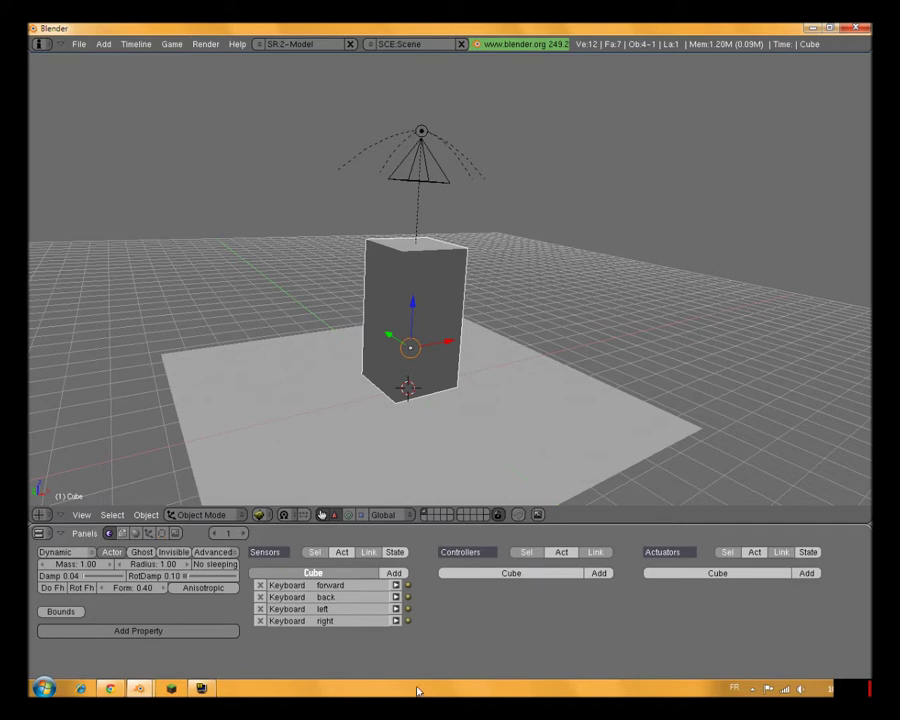
- Add a sensor named 'run', make it Keyboard type bound to Right Shift, and collapse it
left_click(395, 574)
left_click(356, 633)
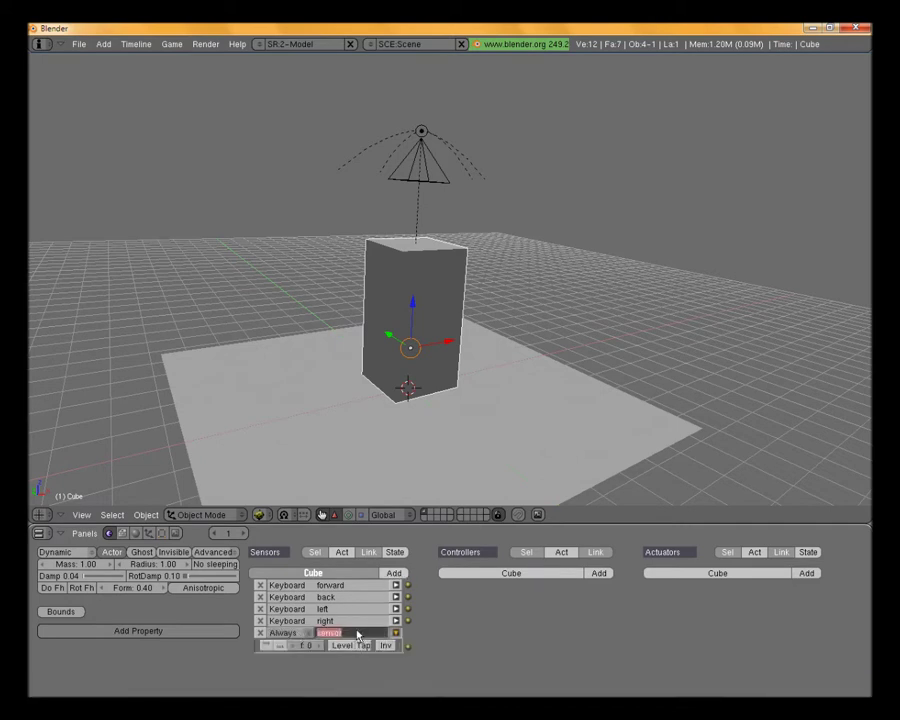
type("run")
key("Return")
left_click(267, 636)
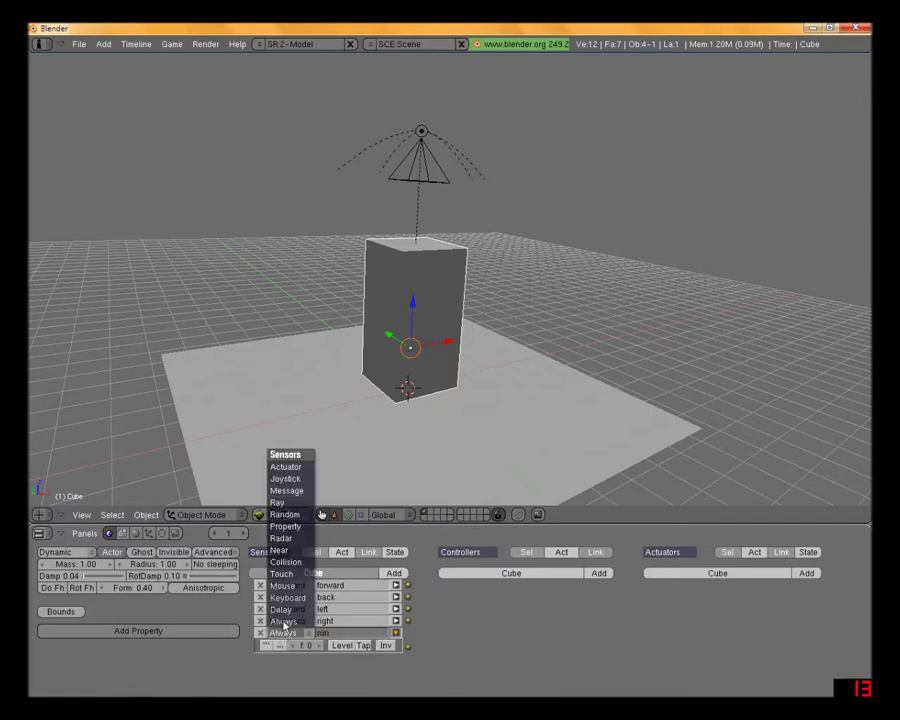
left_click(285, 585)
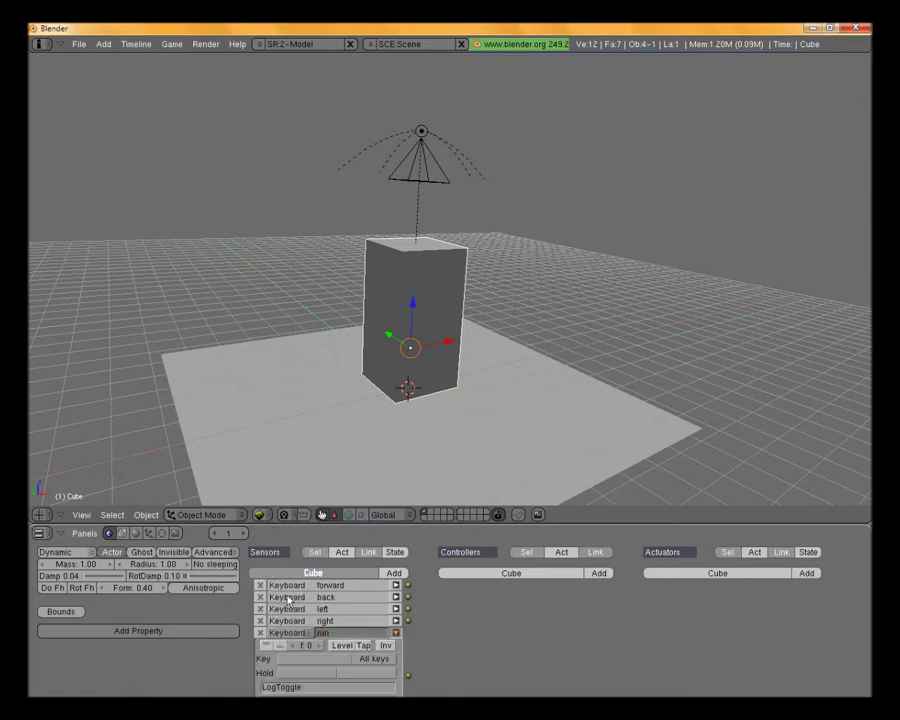
left_click(330, 658)
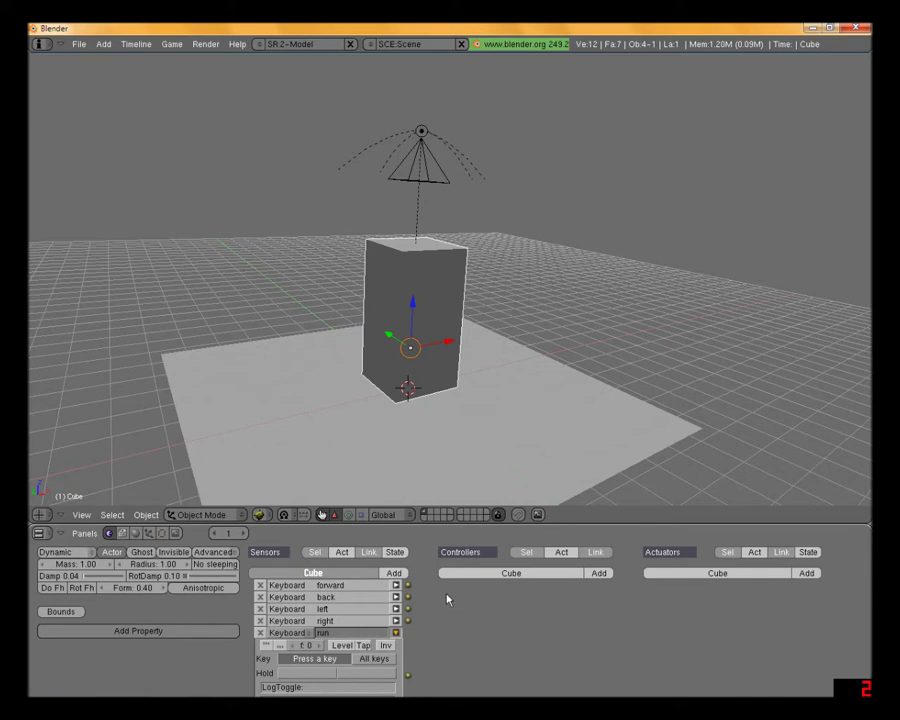
key("Shift_R")
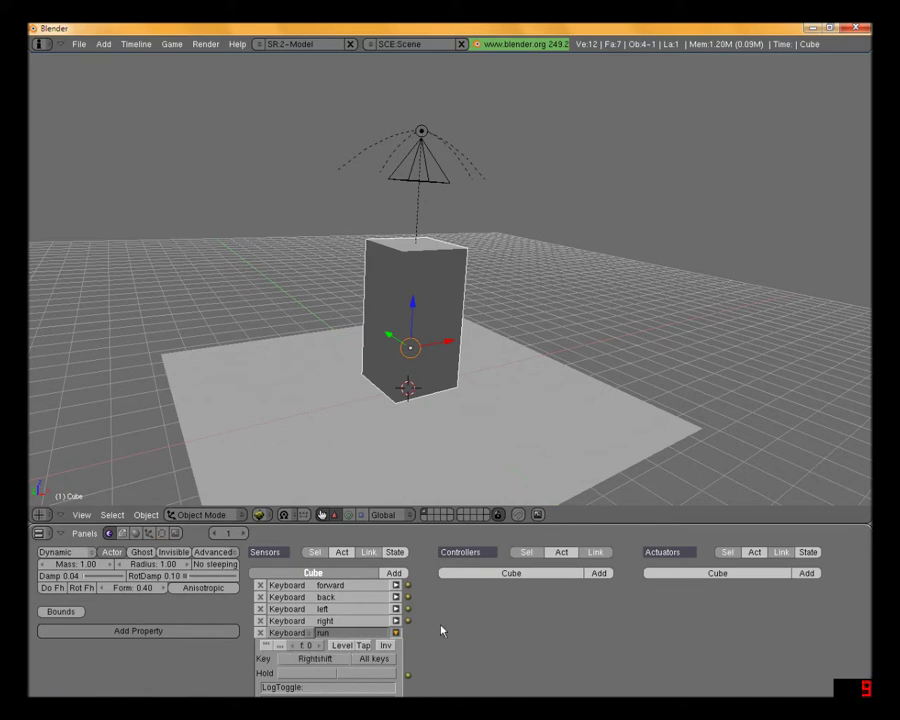
scroll(460, 622, "down", 1)
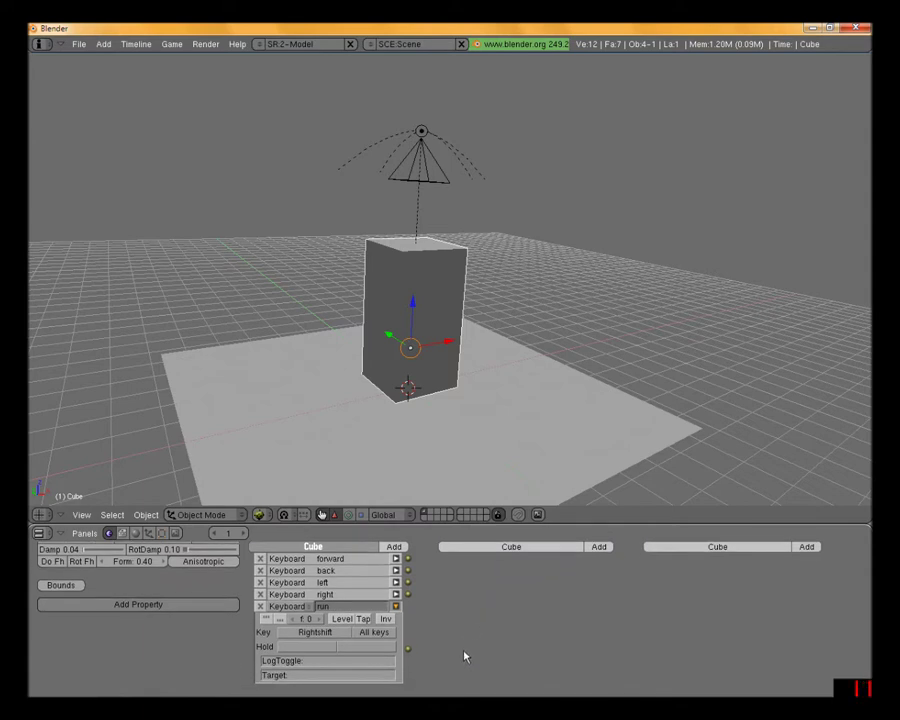
scroll(466, 648, "down", 1)
left_click(396, 591)
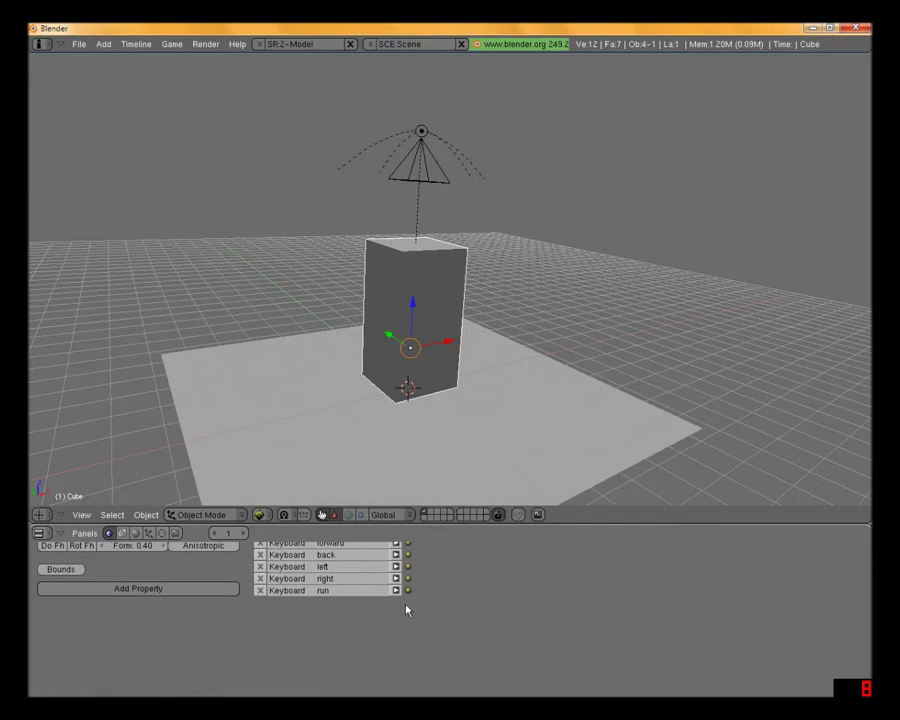
scroll(420, 600, "up", 2)
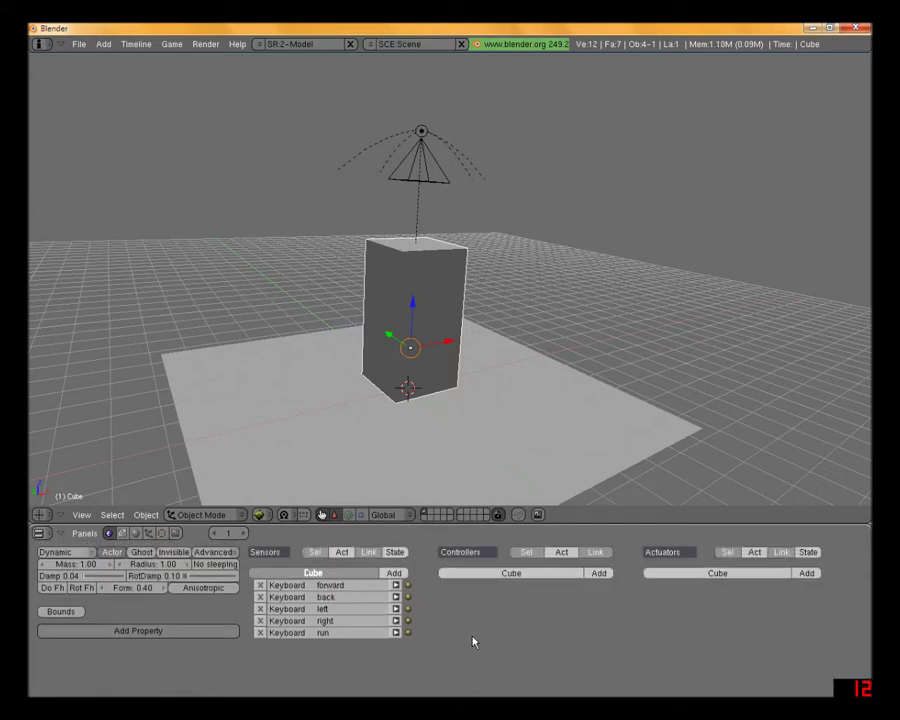
- Delete the object hanging above the cube
middle_click_drag(445, 280, 428, 262)
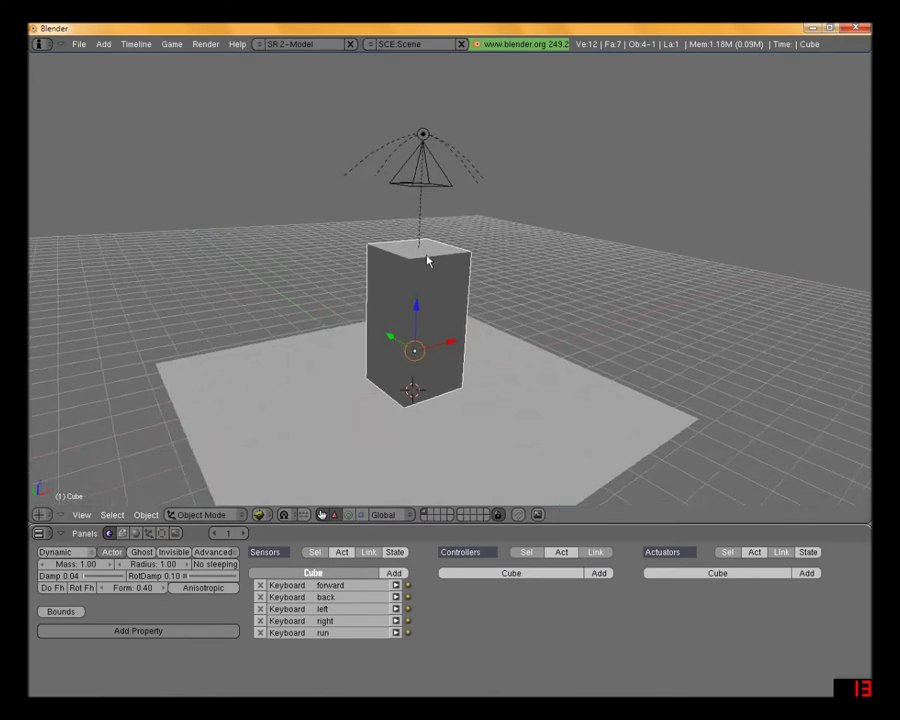
right_click(442, 184)
key("x")
left_click(447, 187)
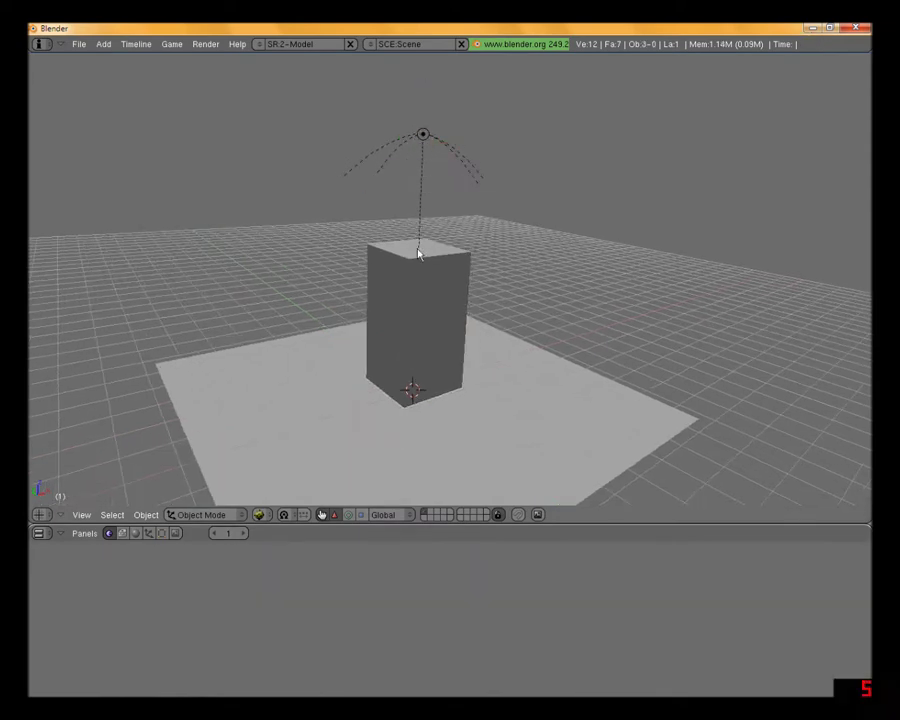
- Scale the ground plane up by a factor of about 3.2
middle_click_drag(425, 224, 482, 310)
scroll(500, 350, "down", 3)
middle_click_drag(530, 400, 513, 357)
right_click(513, 357)
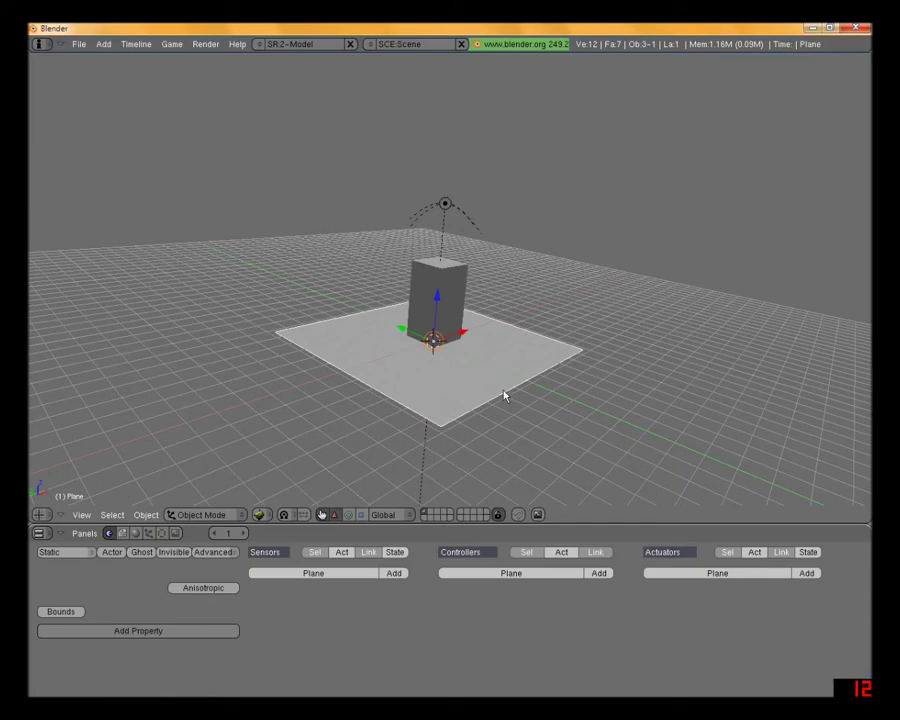
key("s")
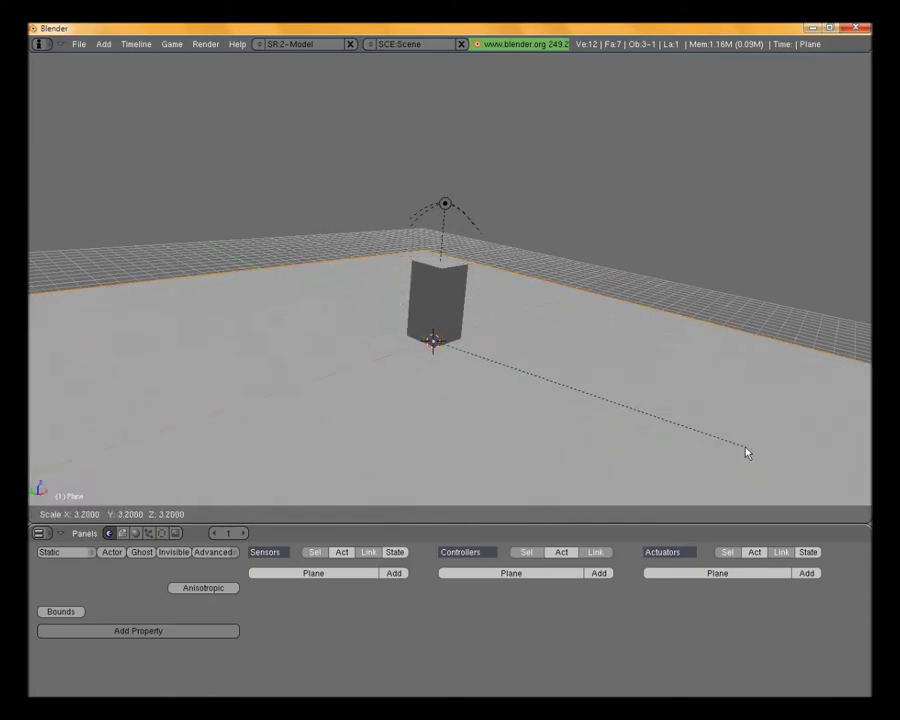
left_click(782, 454)
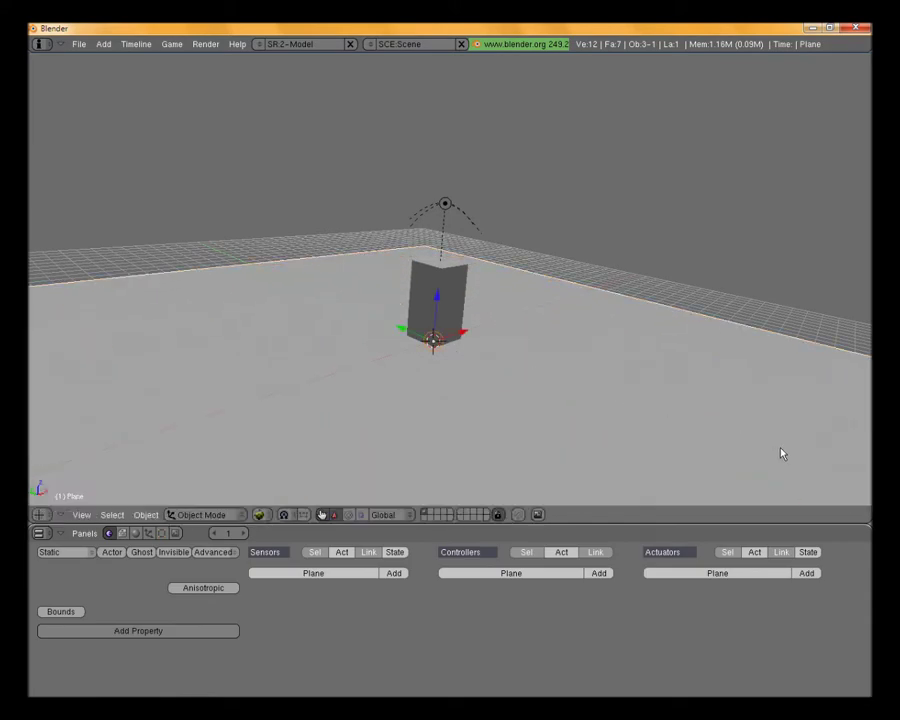
- Select the tall cube block to bring up its logic bricks
middle_click_drag(522, 384, 444, 283)
right_click(447, 281)
scroll(447, 281, "up", 1)
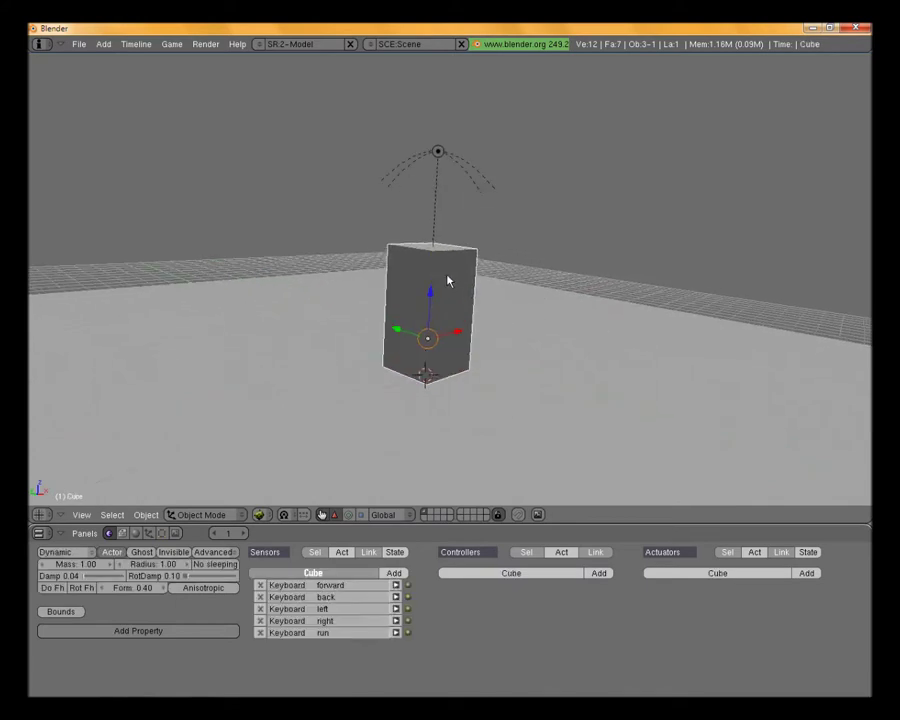
scroll(448, 282, "up", 1)
scroll(450, 283, "up", 1)
scroll(456, 310, "up", 1)
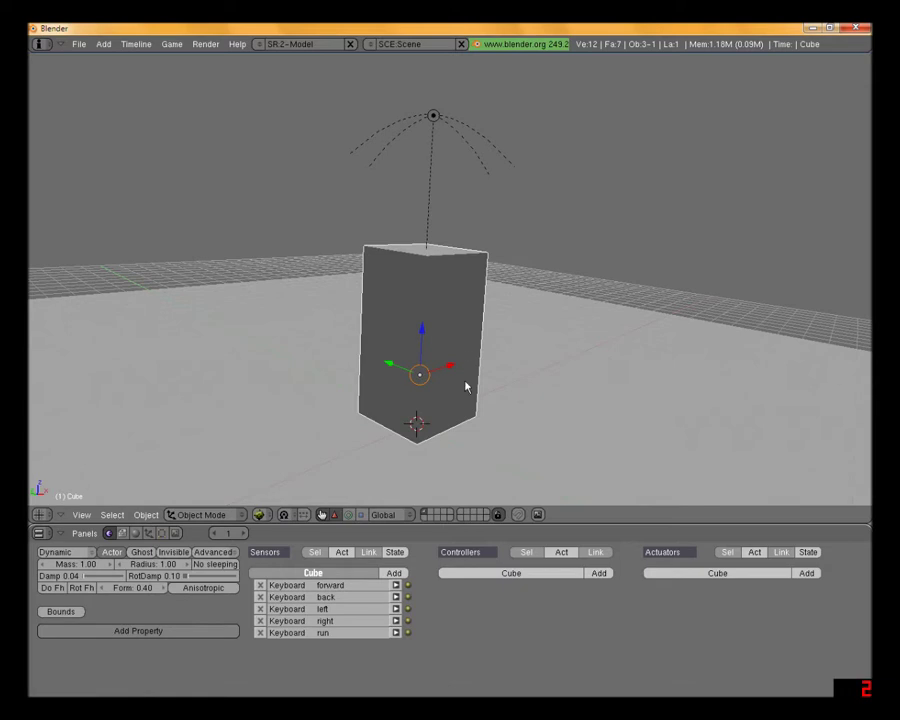
- Add a Keyboard sensor named 'jump' triggered by Right Ctrl
left_click(394, 573)
left_click(331, 645)
type("ju")
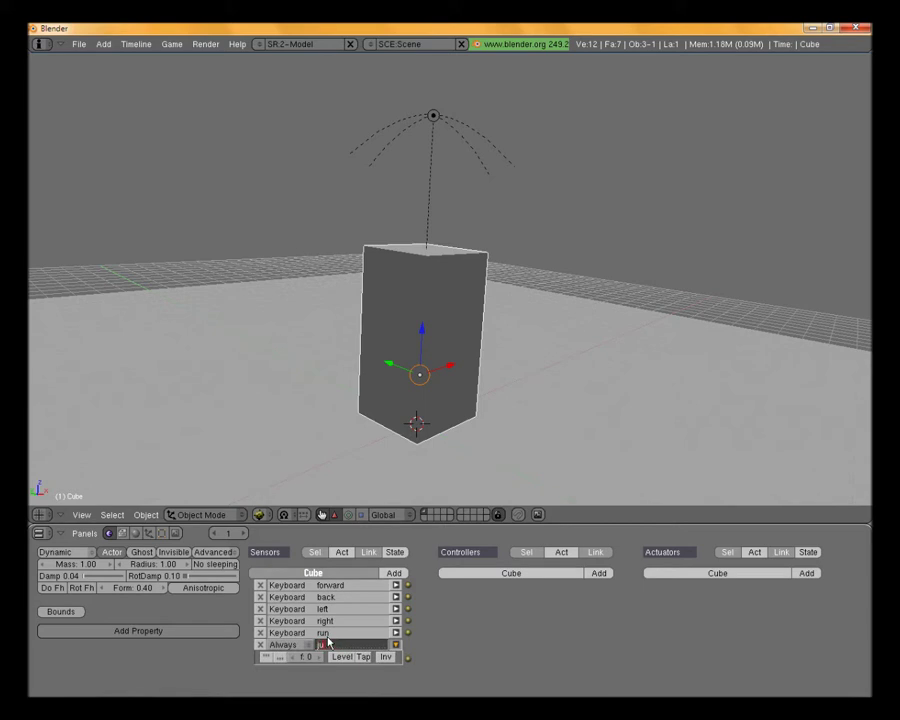
type("mp")
key("Return")
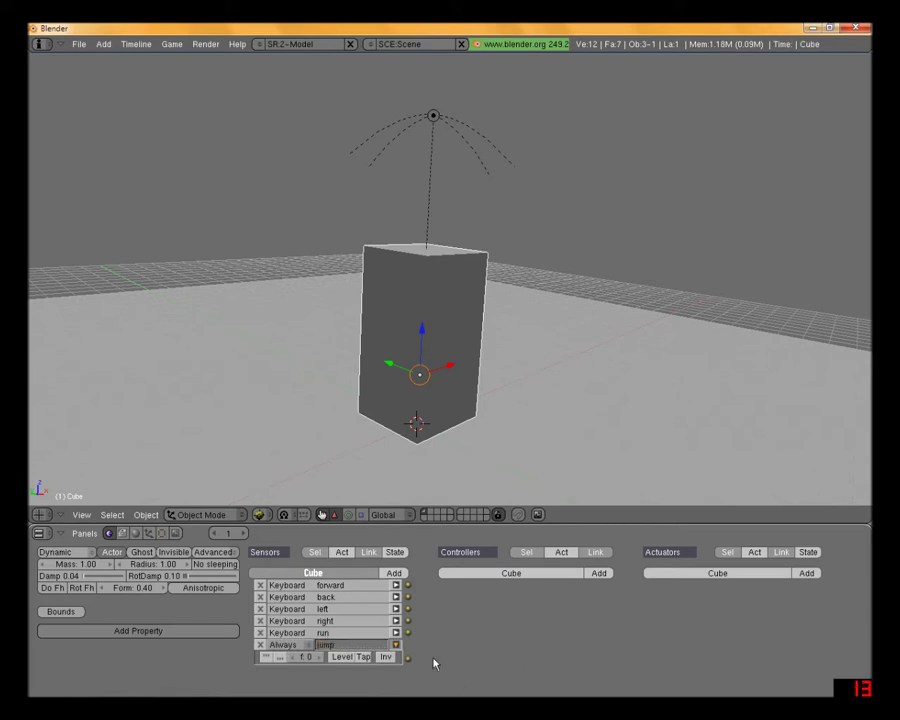
left_click(283, 645)
left_click(287, 609)
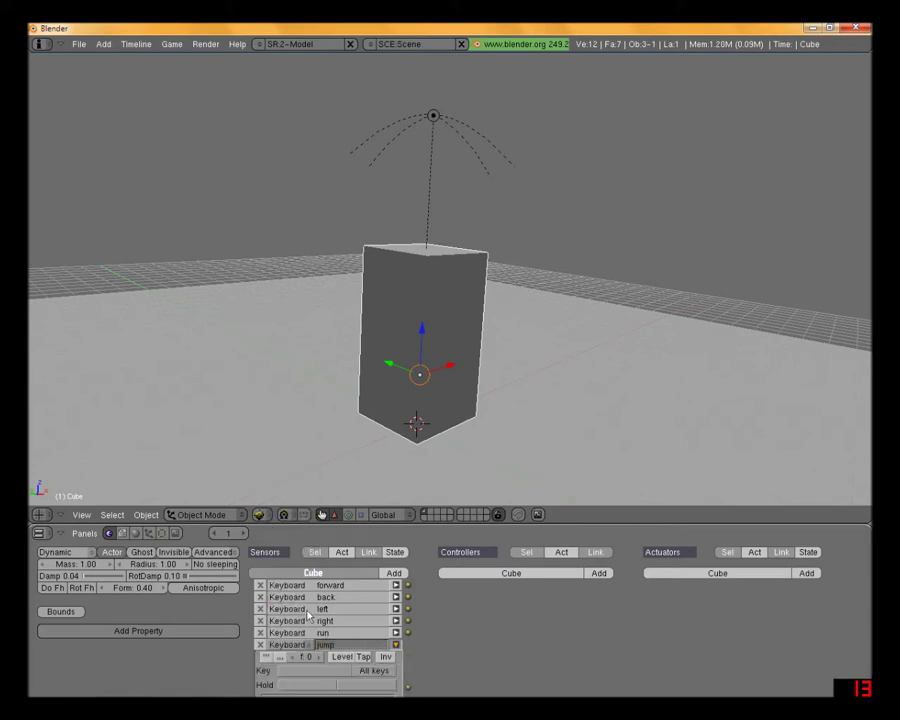
scroll(490, 620, "down", 2)
left_click(290, 634)
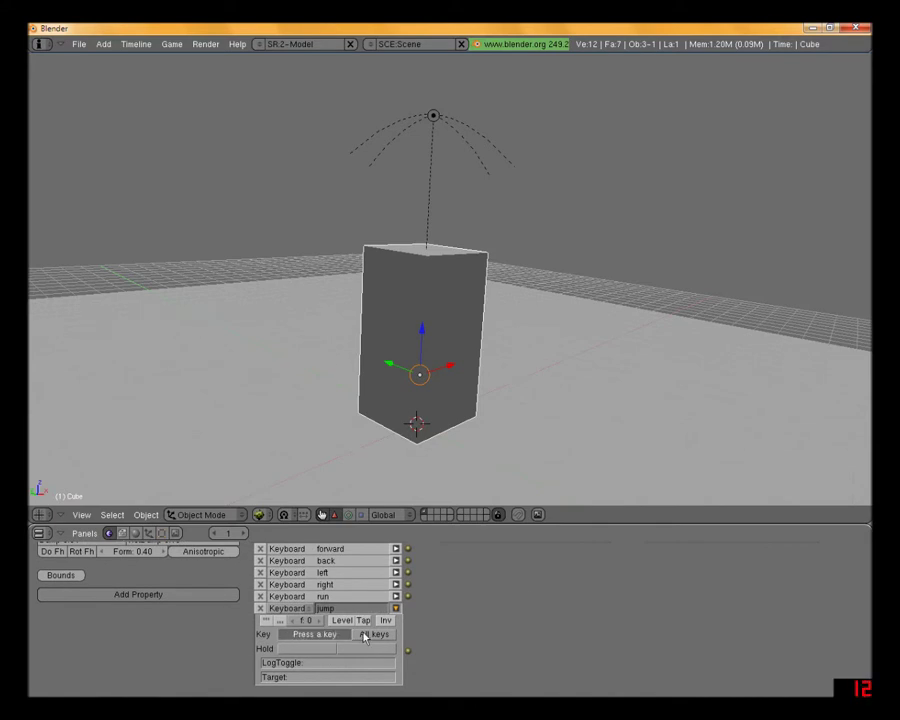
key("ctrl")
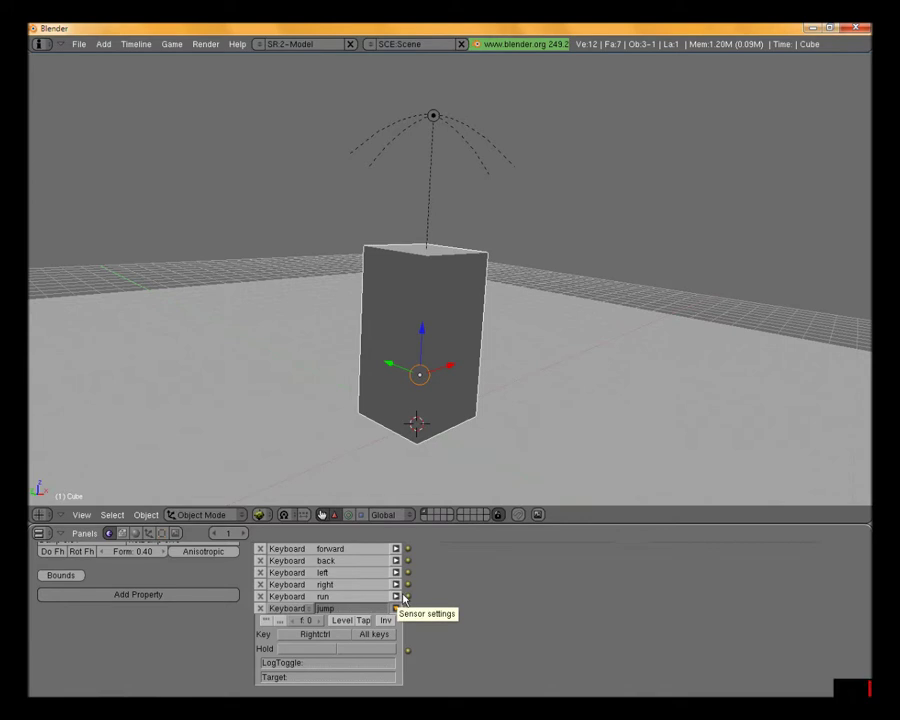
scroll(472, 620, "up", 2)
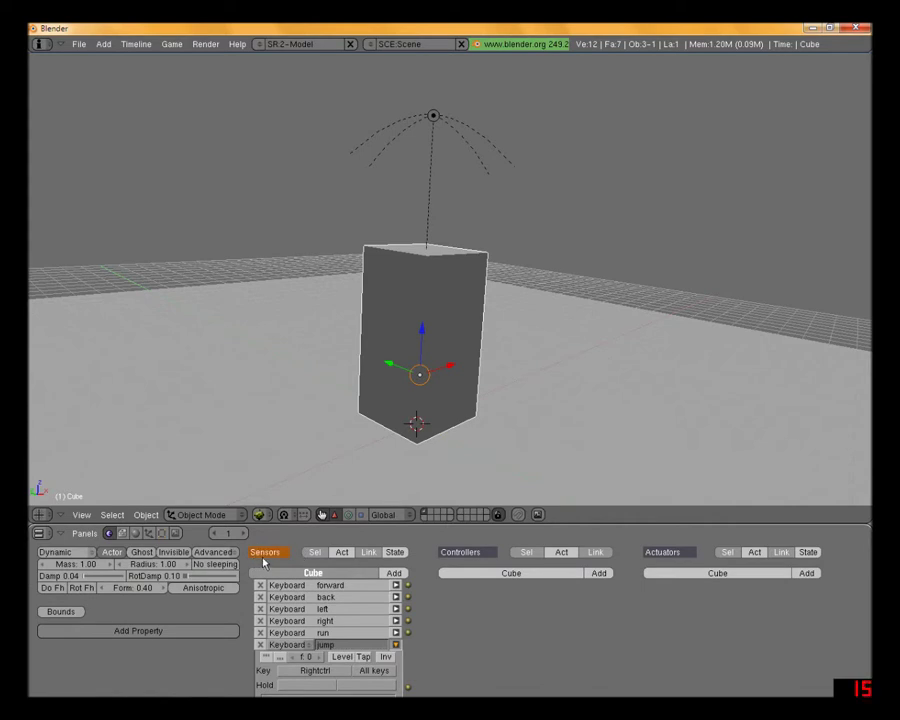
scroll(483, 560, "down", 3)
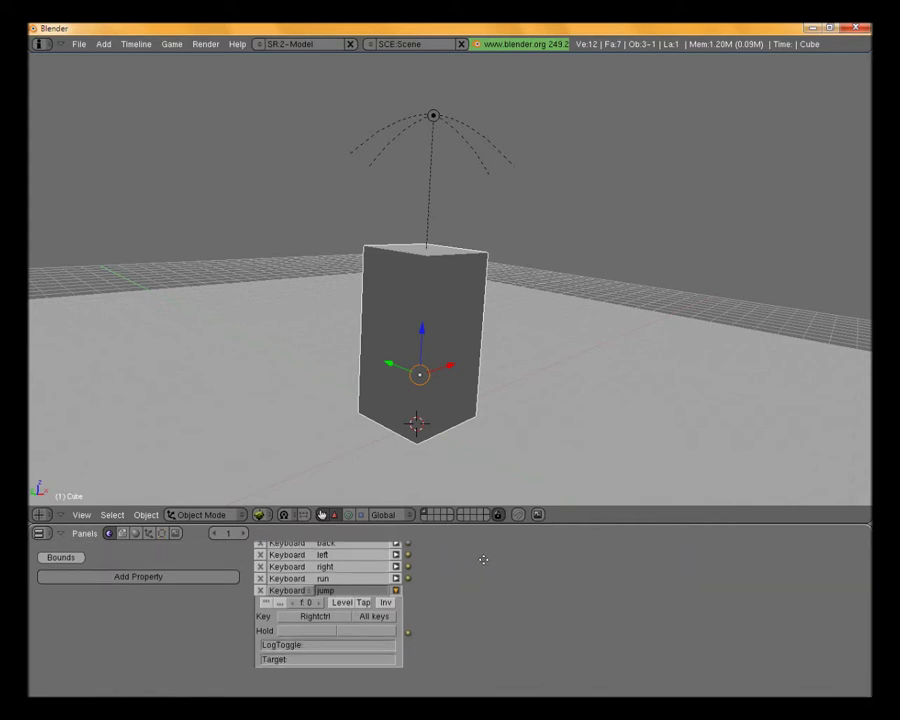
- Collapse the jump sensor and add a seventh sensor
left_click(396, 597)
scroll(429, 634, "up", 2)
scroll(429, 634, "up", 1)
left_click(394, 573)
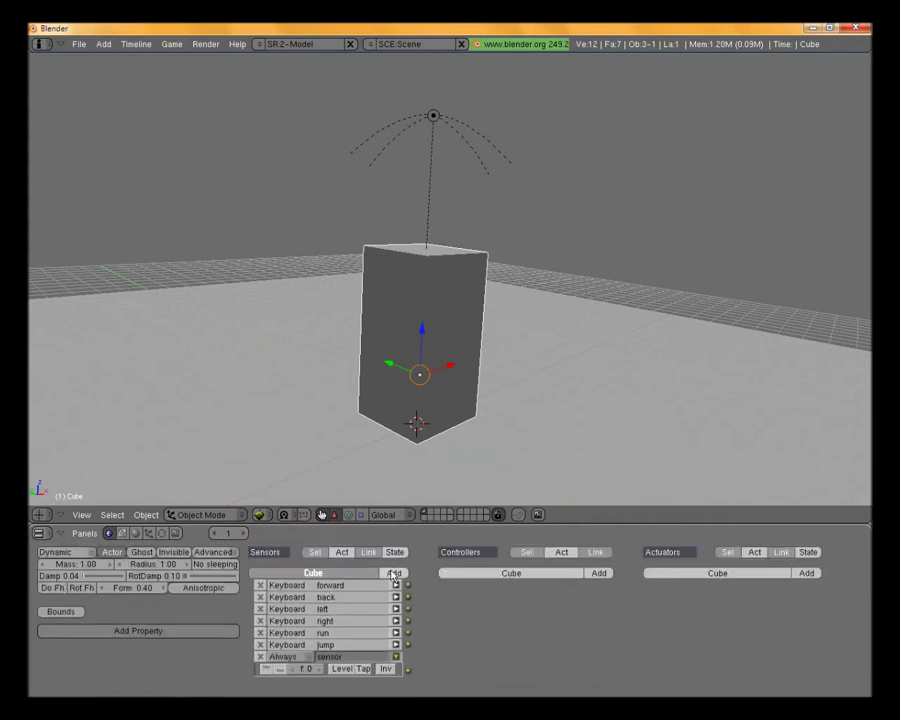
left_click(290, 660)
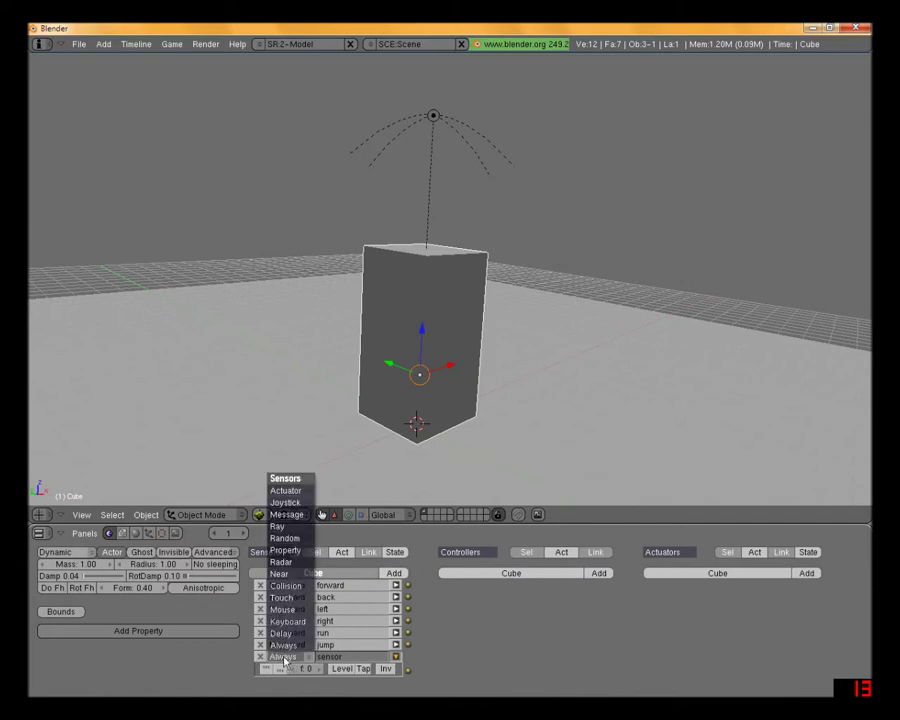
- Change the seventh sensor's type to Collision and name it 'ground'
left_click(297, 587)
scroll(440, 629, "down", 1)
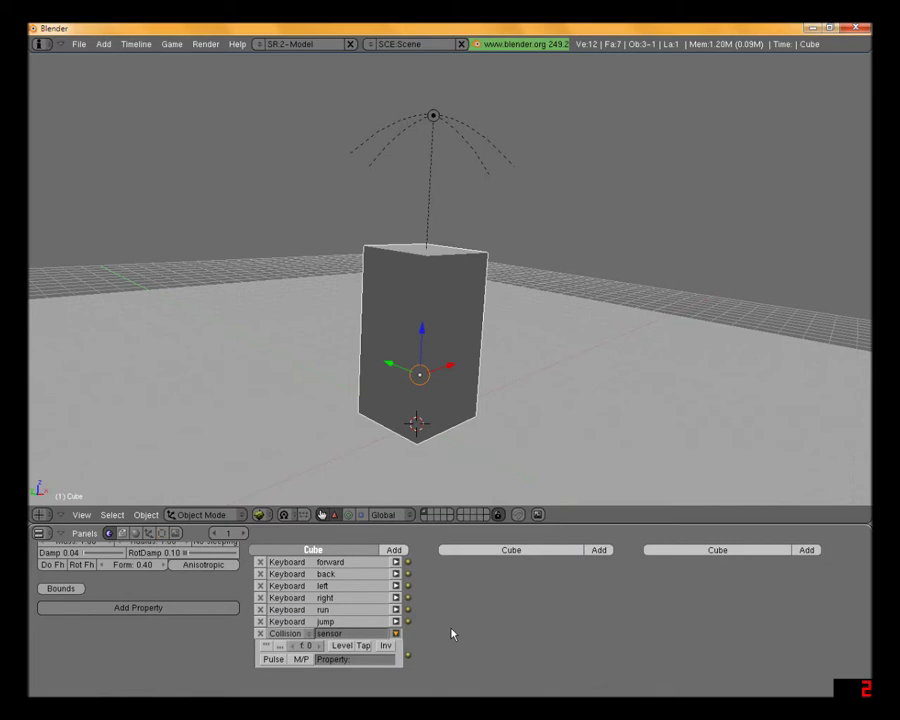
left_click(340, 634)
type("g")
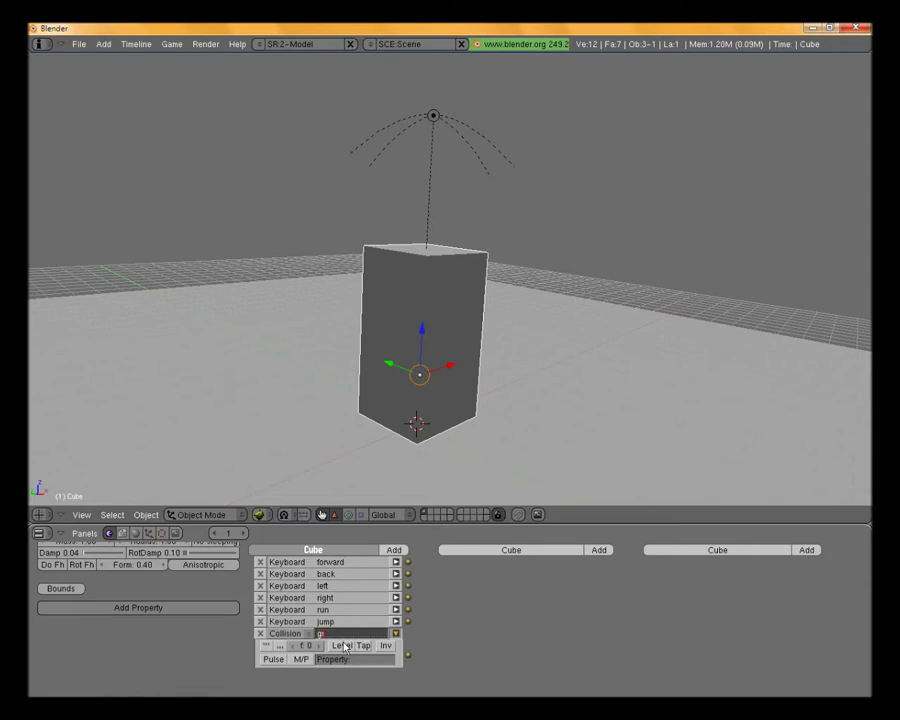
key("Return")
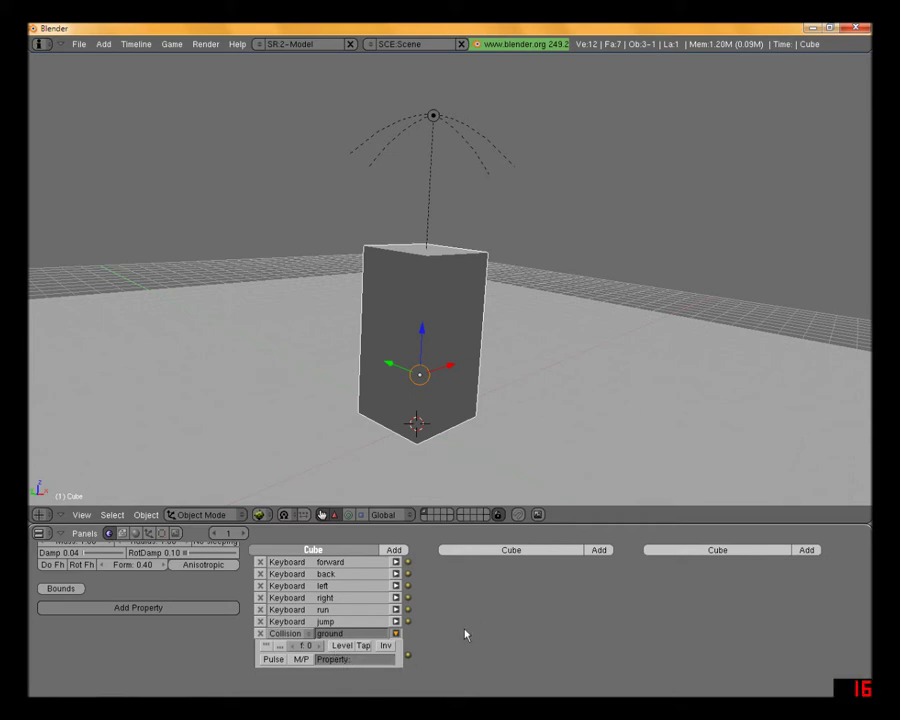
middle_click_drag(465, 635, 469, 625)
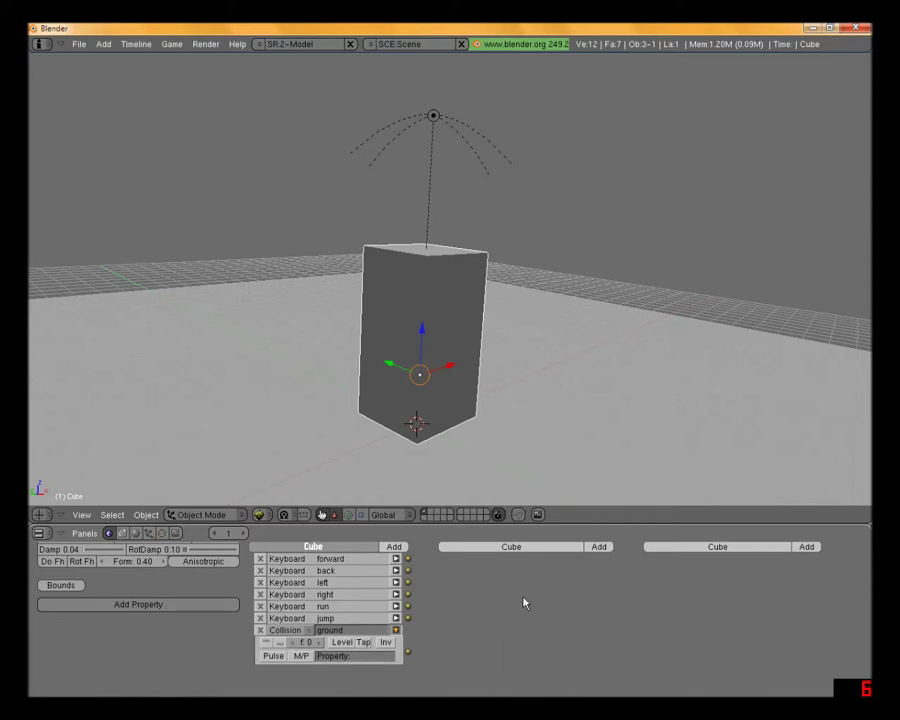
- Add an eighth sensor of type Delay and collapse the collision sensor
scroll(500, 610, "up", 1)
left_click(385, 563)
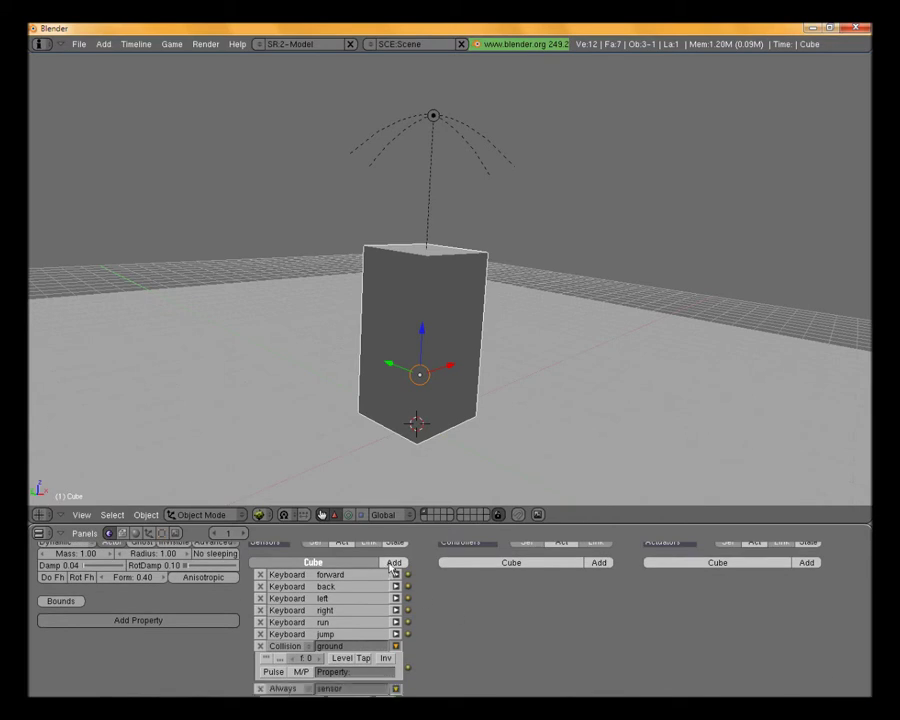
scroll(458, 588, "down", 2)
scroll(456, 587, "down", 2)
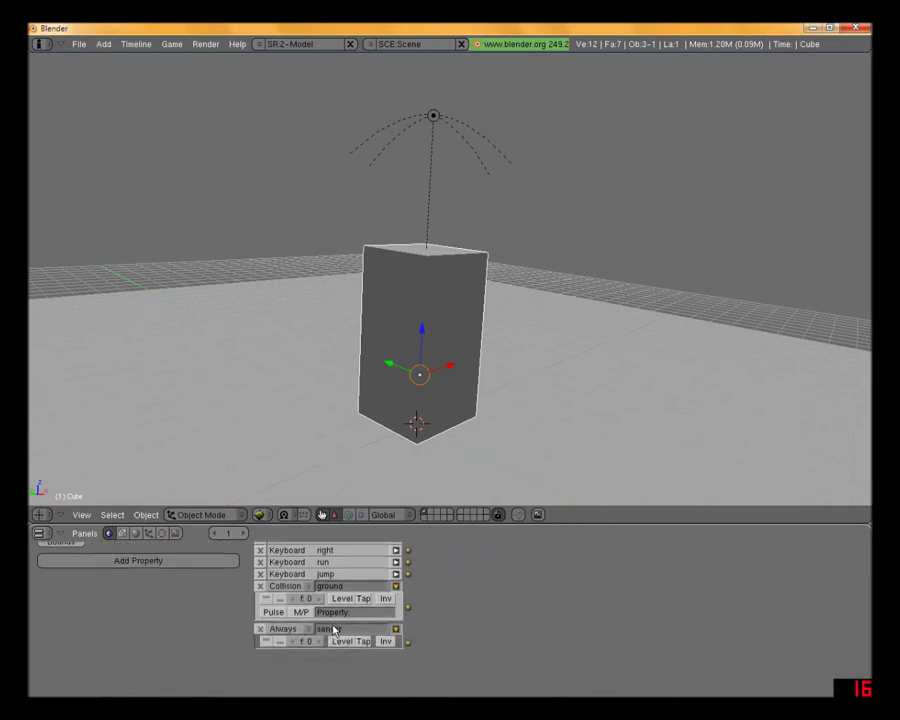
left_click(288, 629)
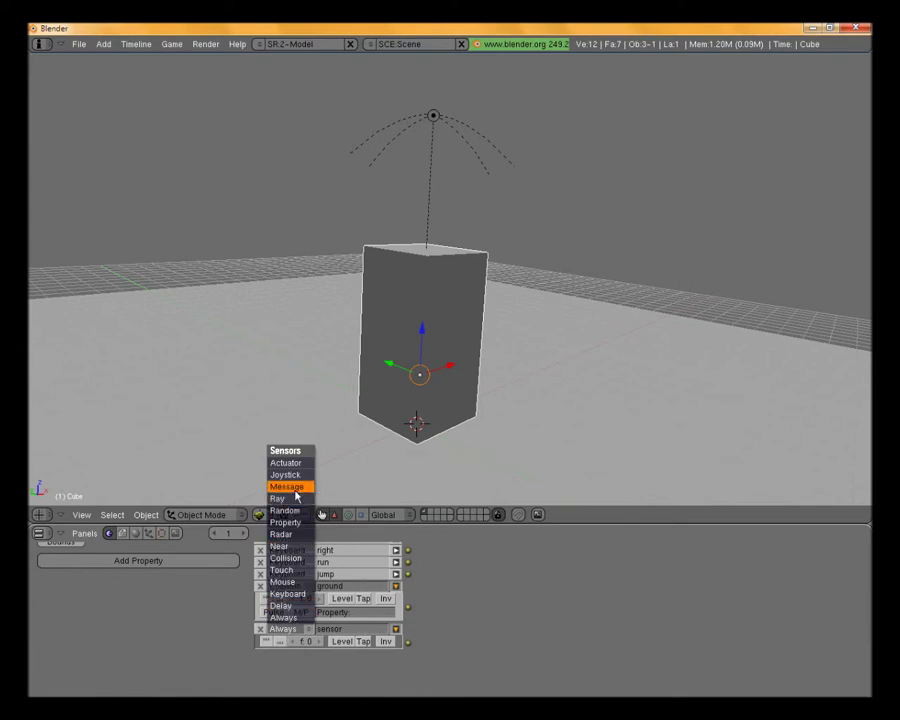
left_click(287, 606)
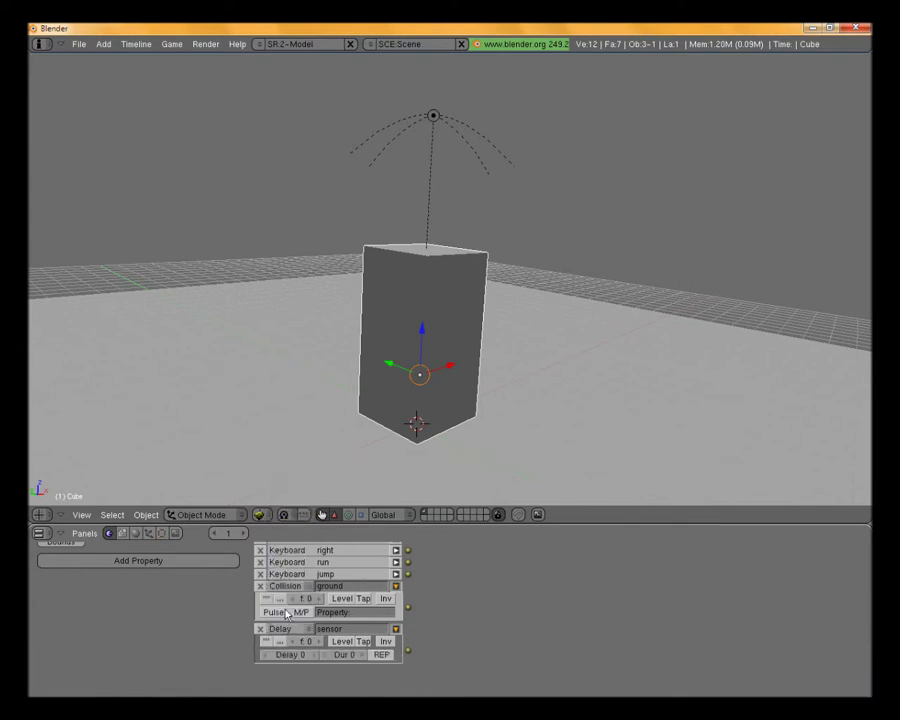
left_click(396, 589)
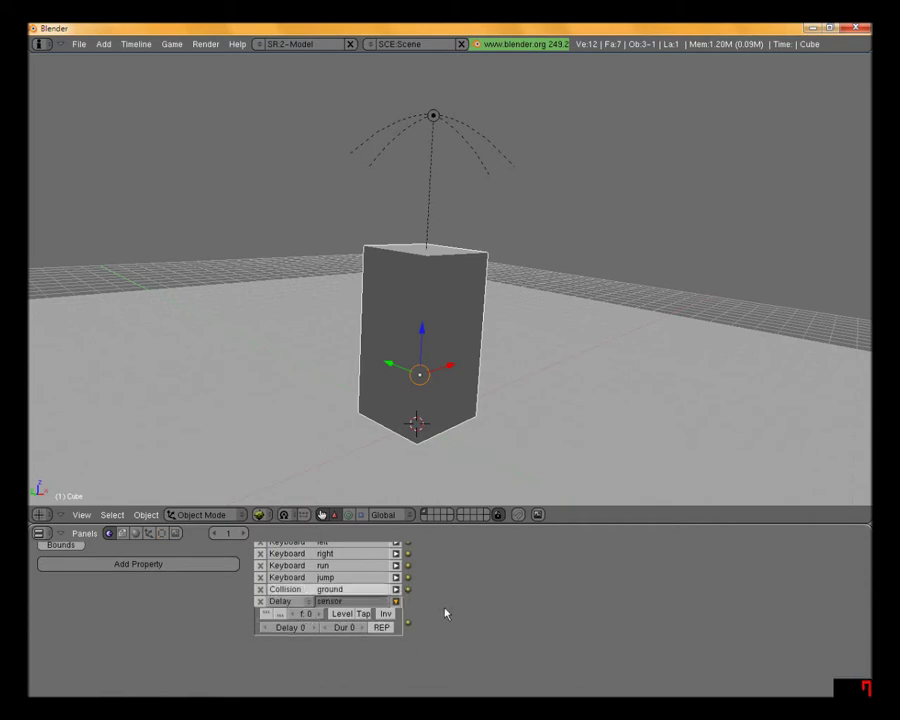
- Name the Delay sensor 'stop', raise its Duration to 4, and collapse it
left_click(336, 601)
type("s")
key("Return")
left_click(363, 627)
left_click(363, 627)
left_click(363, 627)
left_click(363, 627)
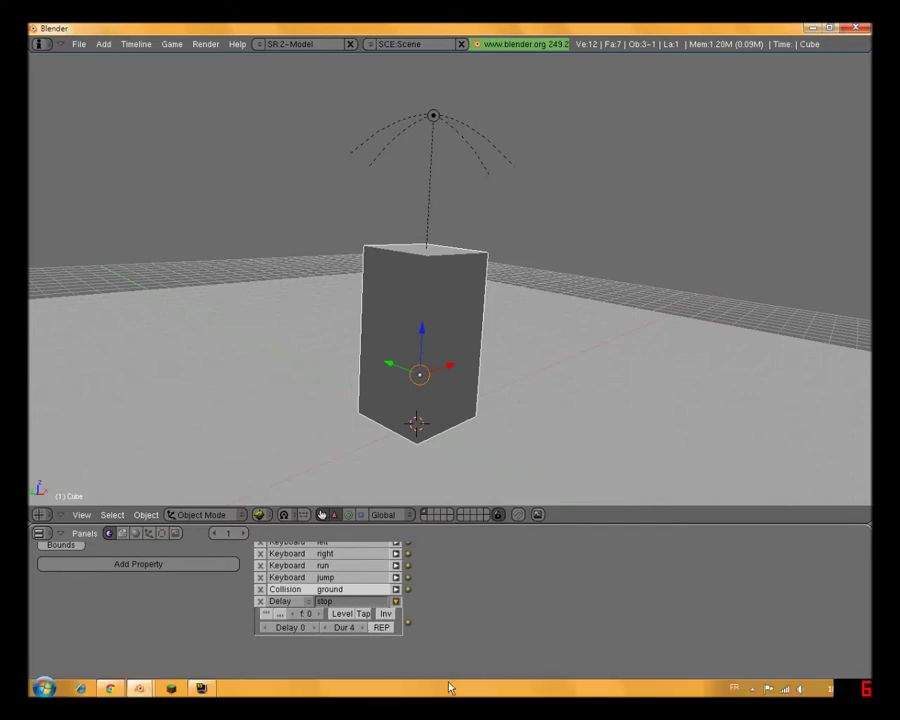
left_click(396, 601)
scroll(483, 634, "up", 1)
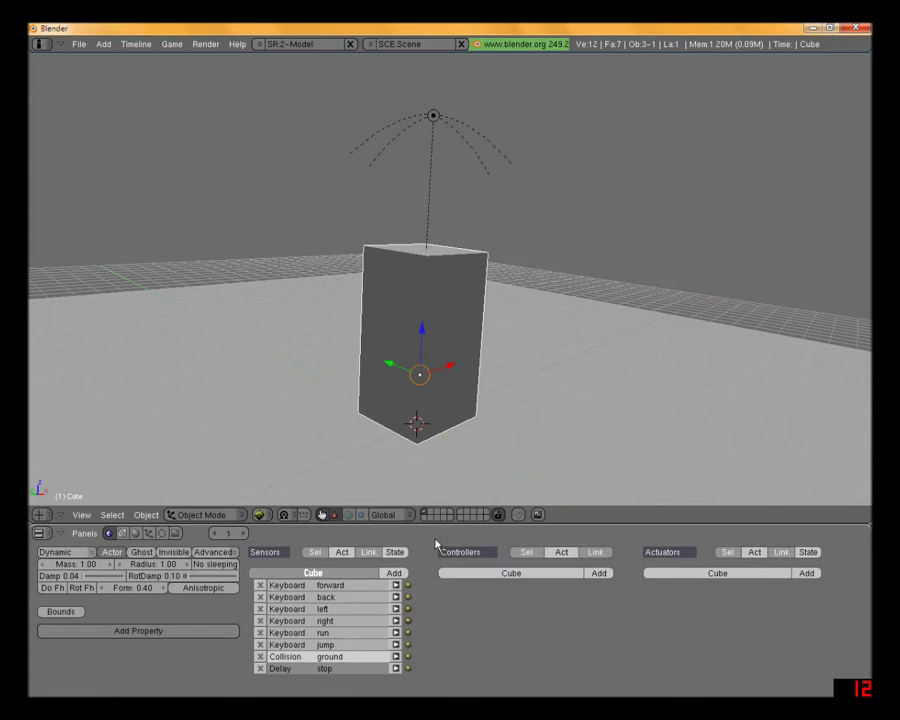
- Split the 3D view in two and switch the right area to the Text Editor
left_click(442, 572)
right_click(549, 523)
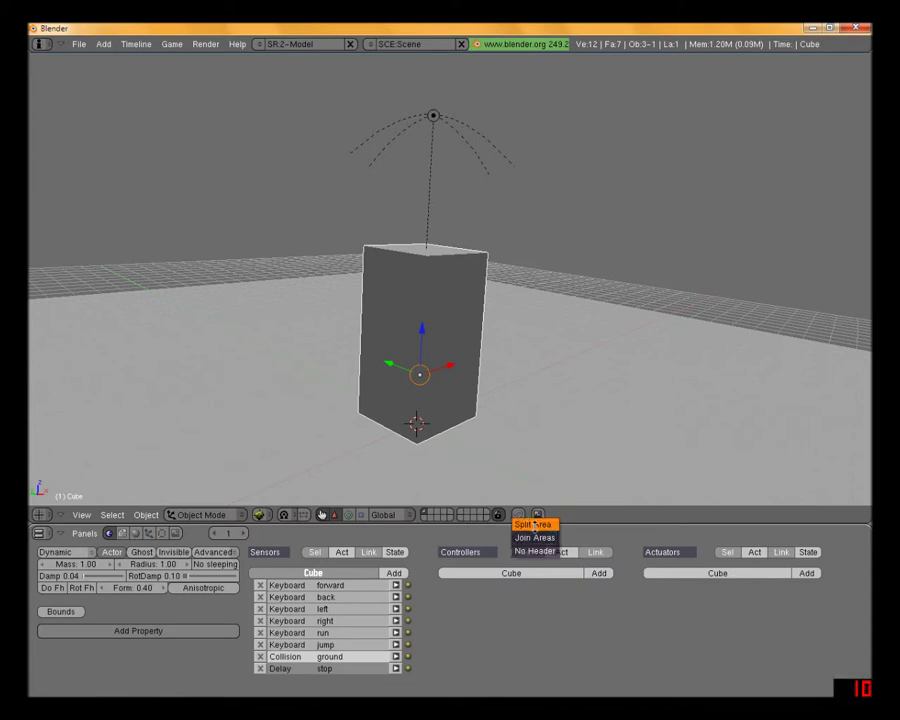
left_click(549, 523)
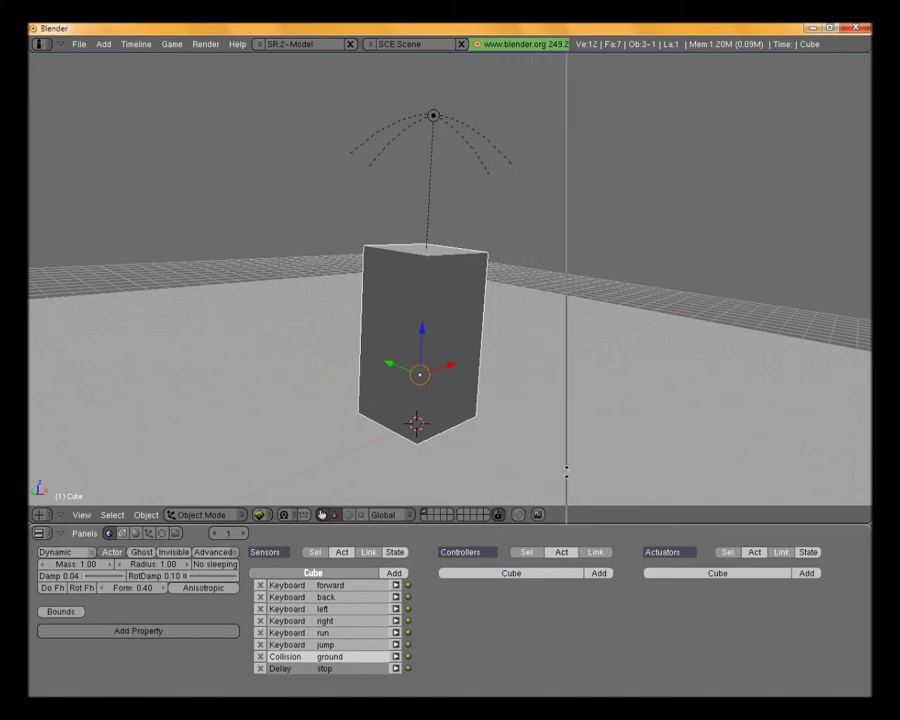
left_click(567, 470)
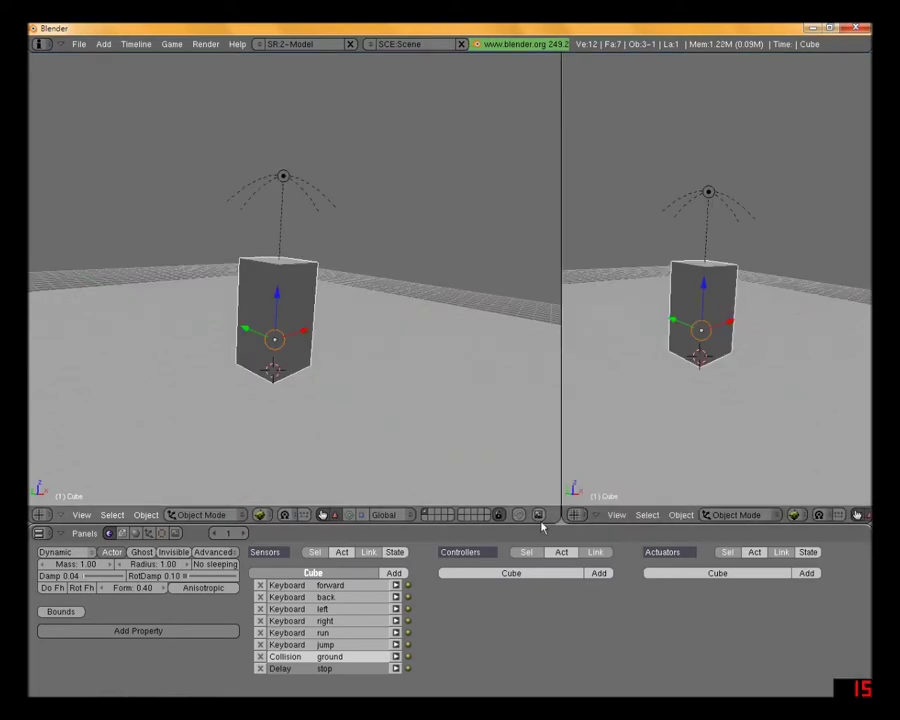
left_click(577, 515)
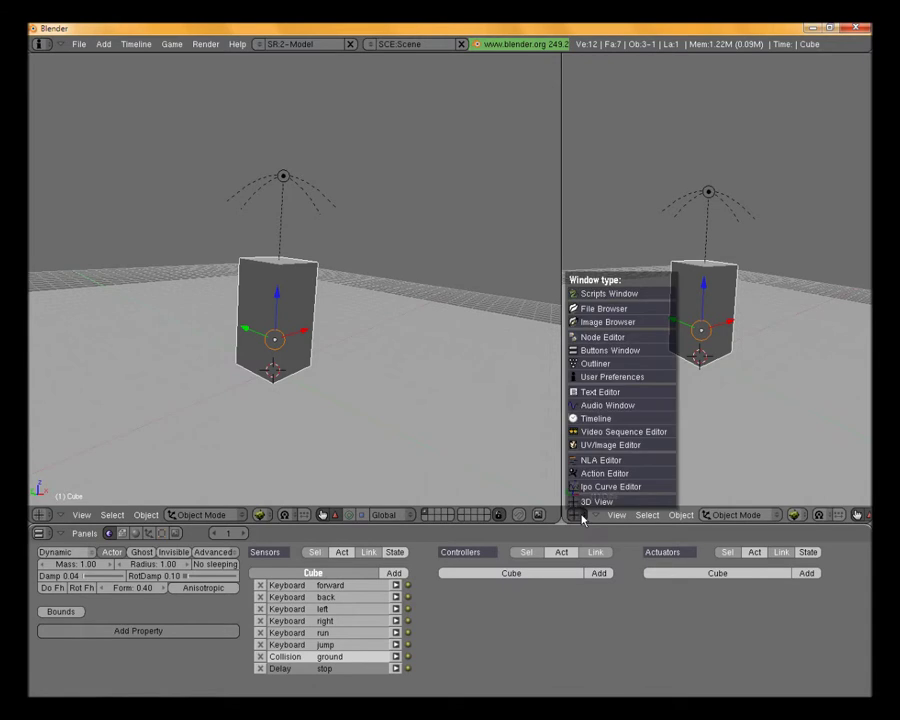
left_click(600, 392)
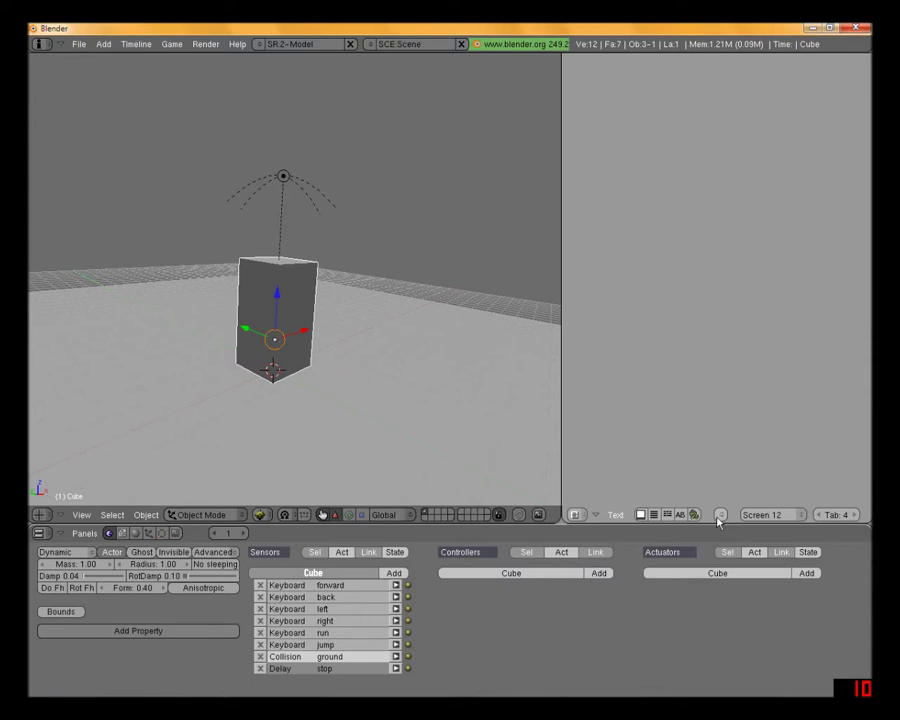
- Open Movement.py from Desktop/Tuto personnage blender in the text editor
left_click(721, 515)
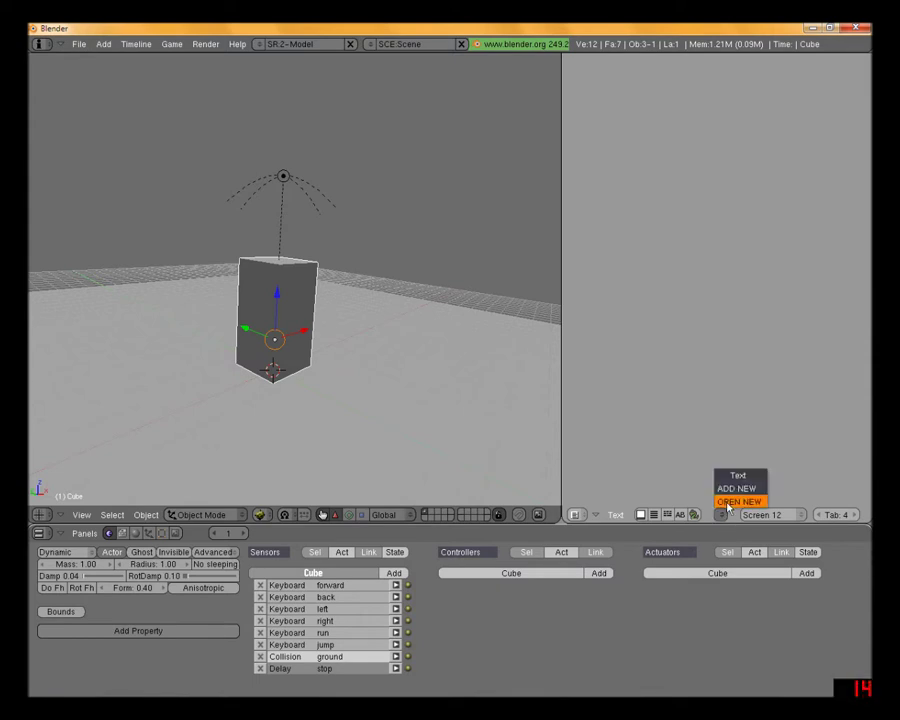
left_click(738, 502)
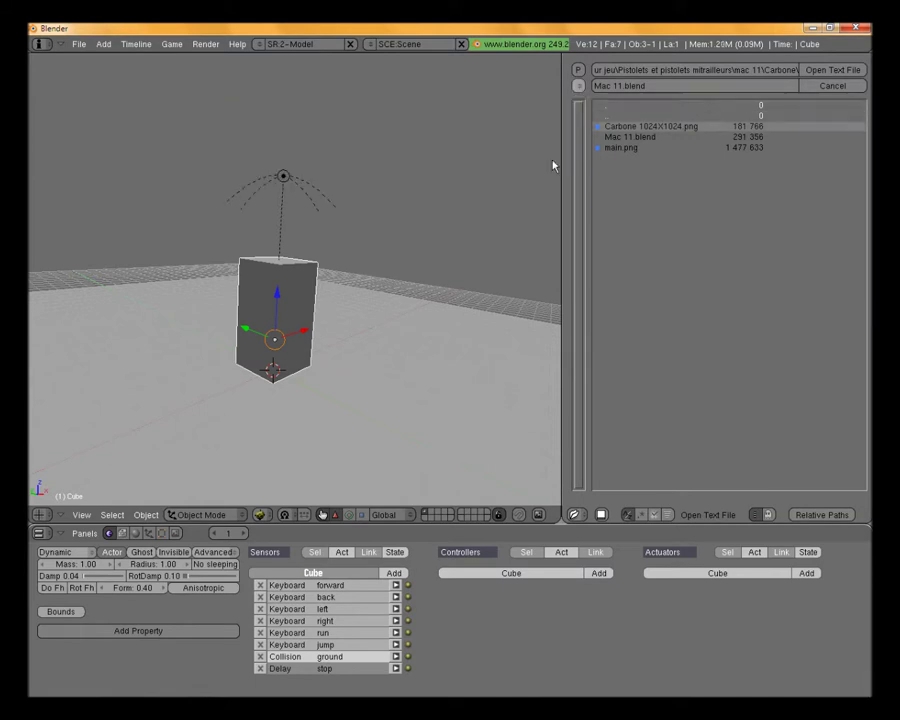
left_click(579, 87)
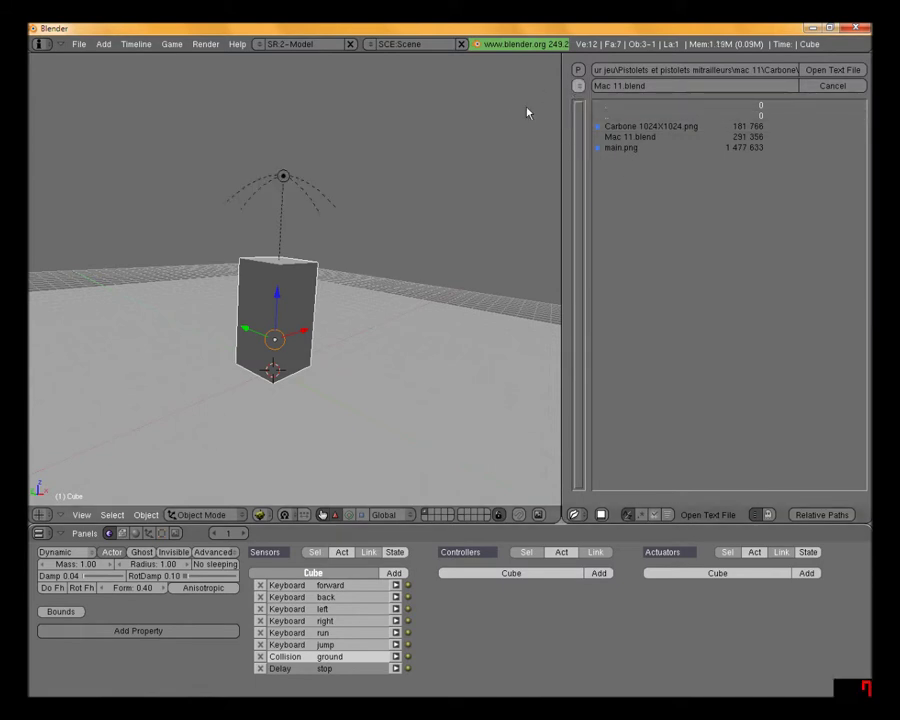
left_click(579, 86)
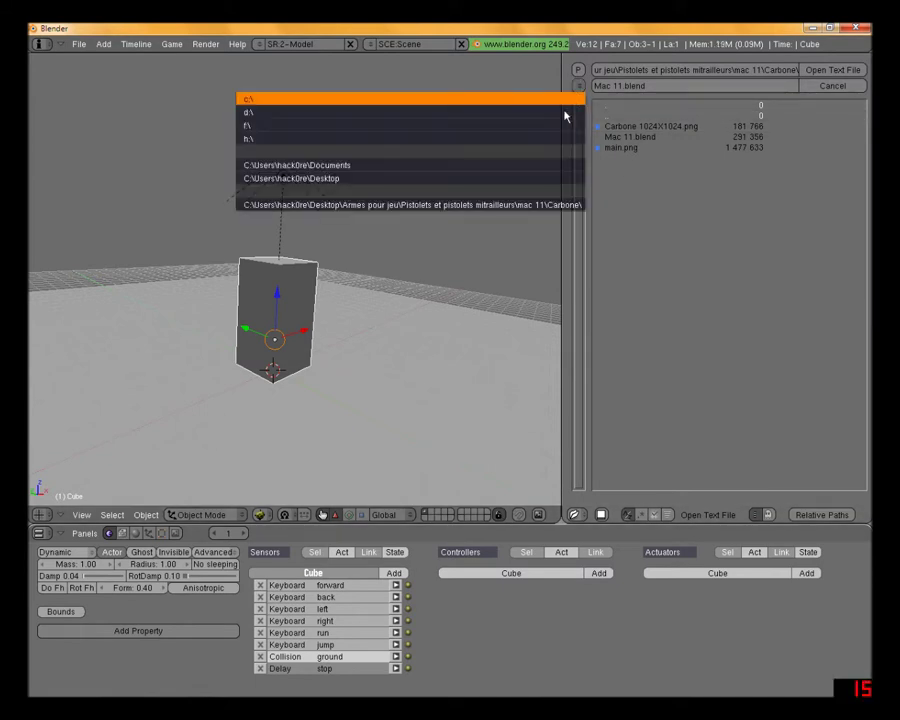
left_click(516, 180)
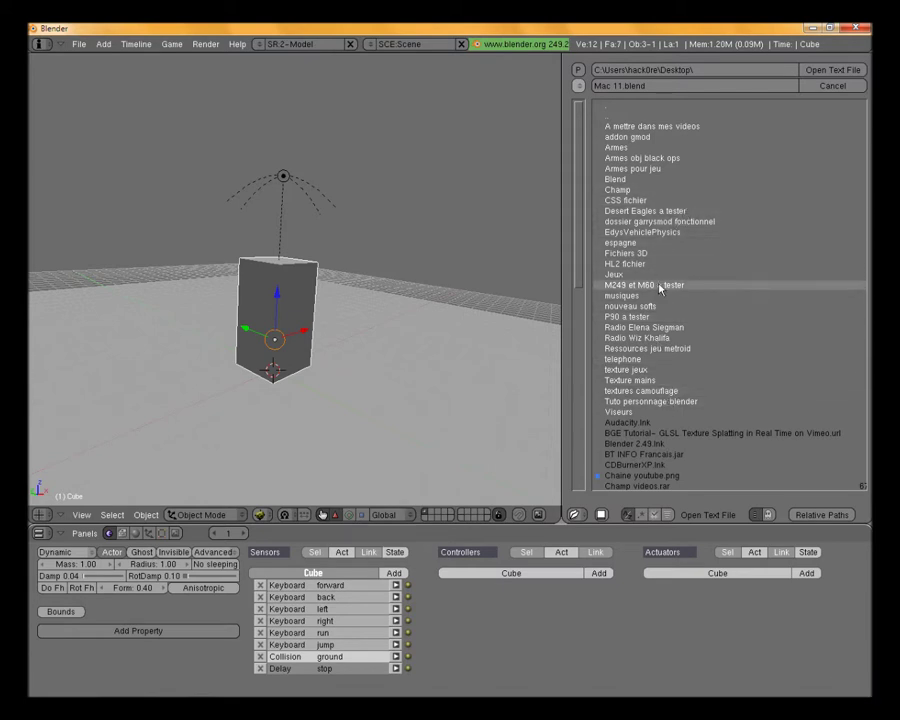
left_click(651, 404)
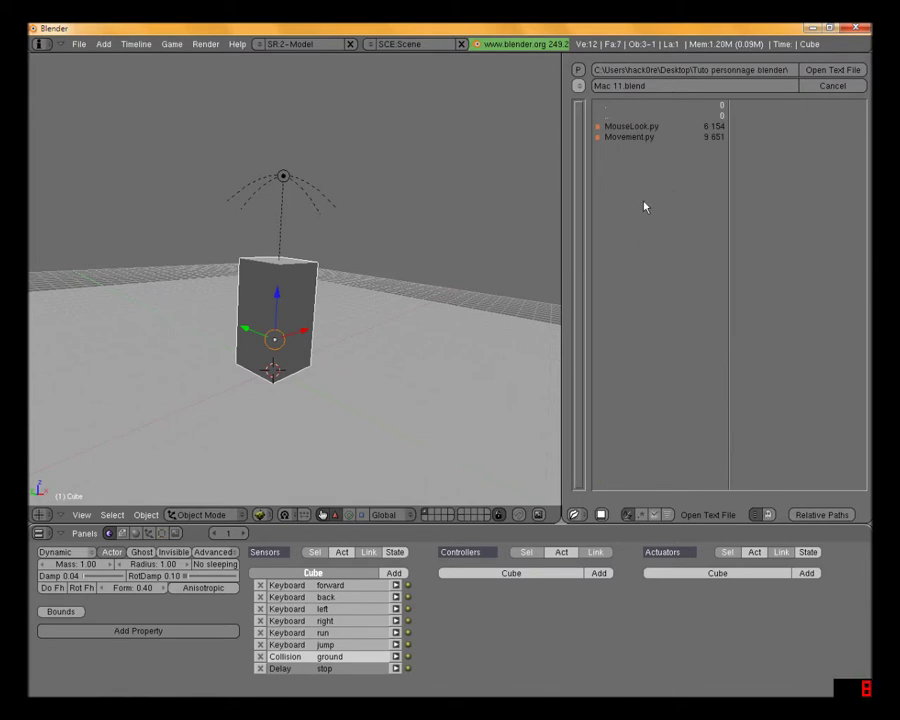
left_click(643, 141)
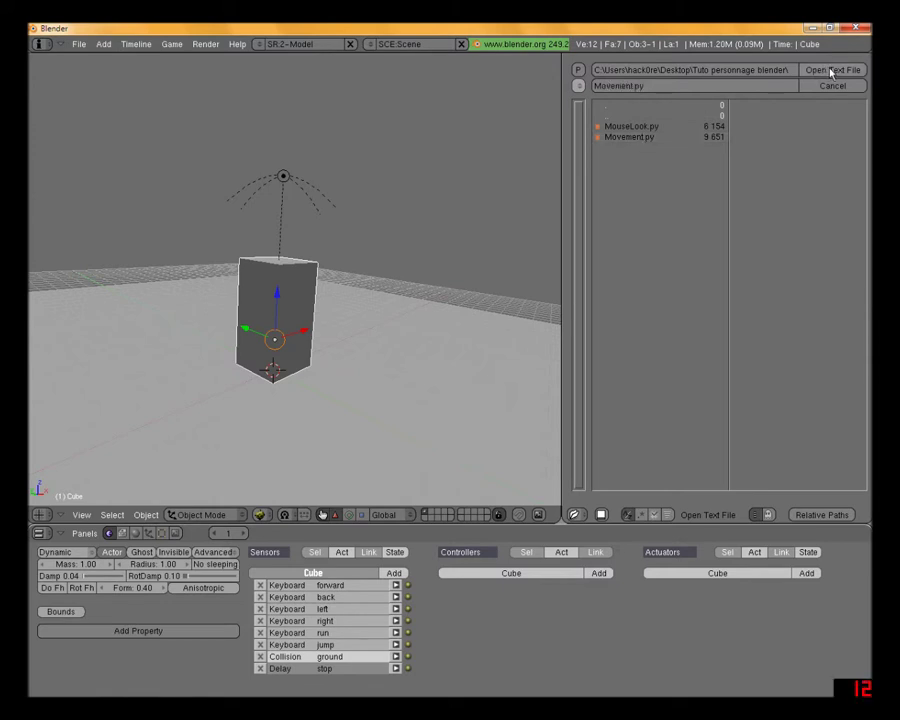
left_click(831, 71)
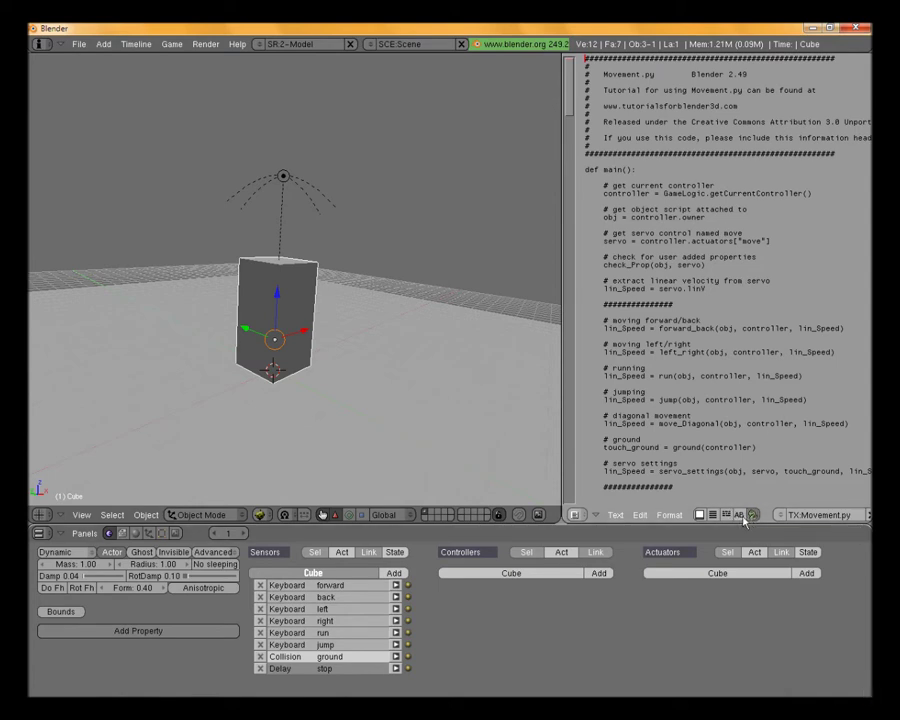
- Turn on syntax colouring and add a Python controller to the Cube
left_click(739, 515)
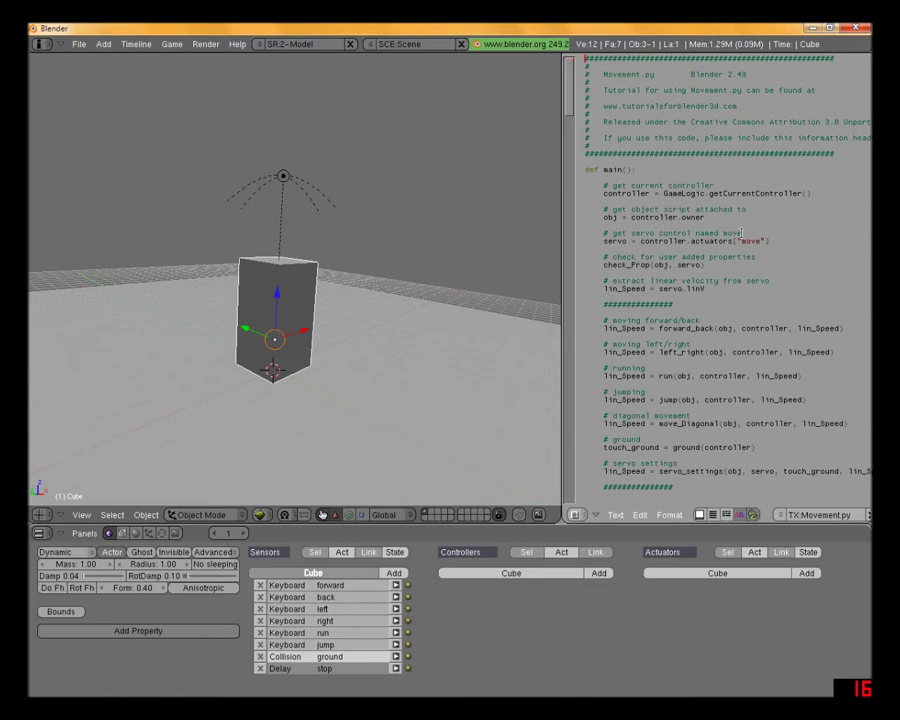
left_click_drag(742, 233, 744, 234)
left_click(601, 577)
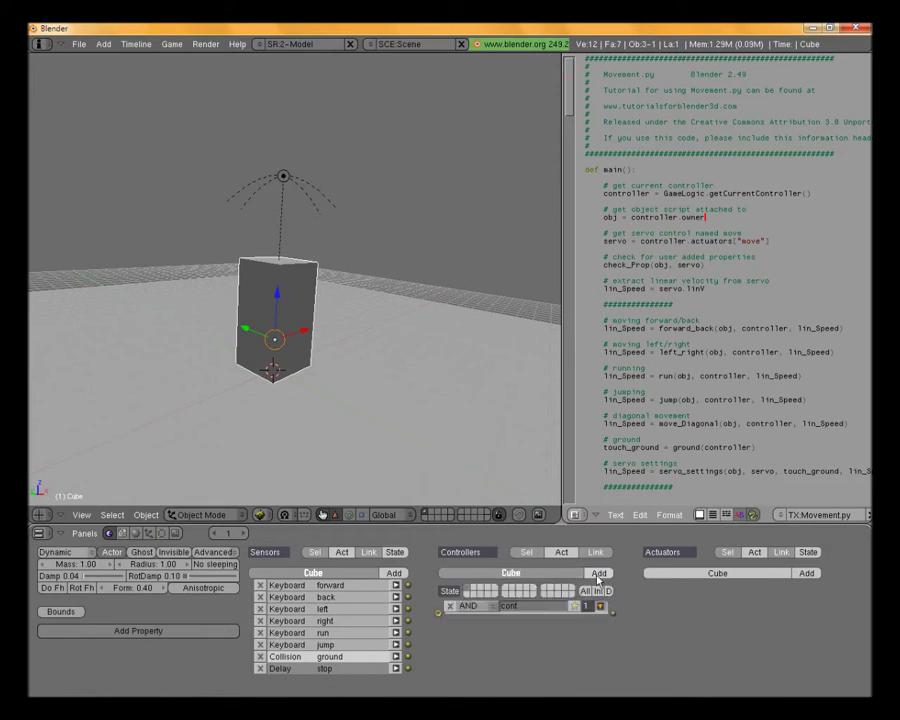
left_click(473, 608)
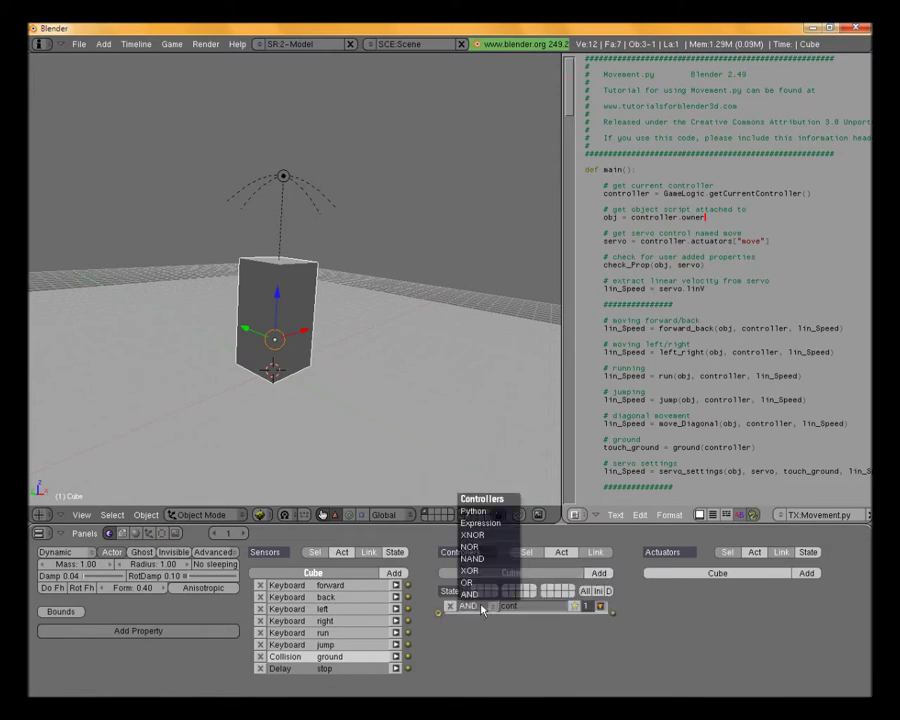
left_click(487, 518)
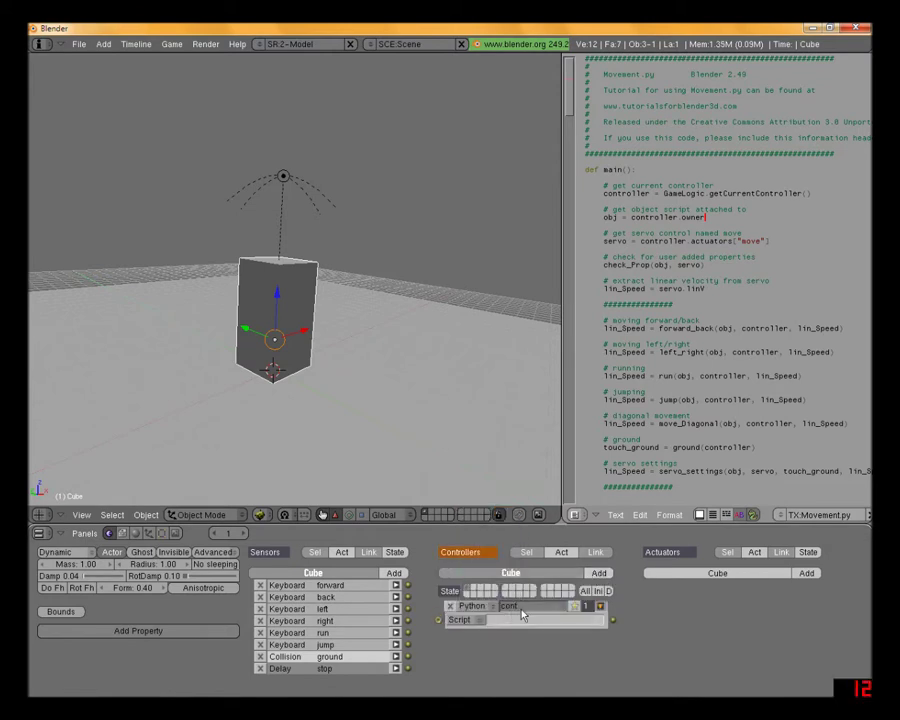
- Set the Python controller's script to Movement.py
left_click(522, 609)
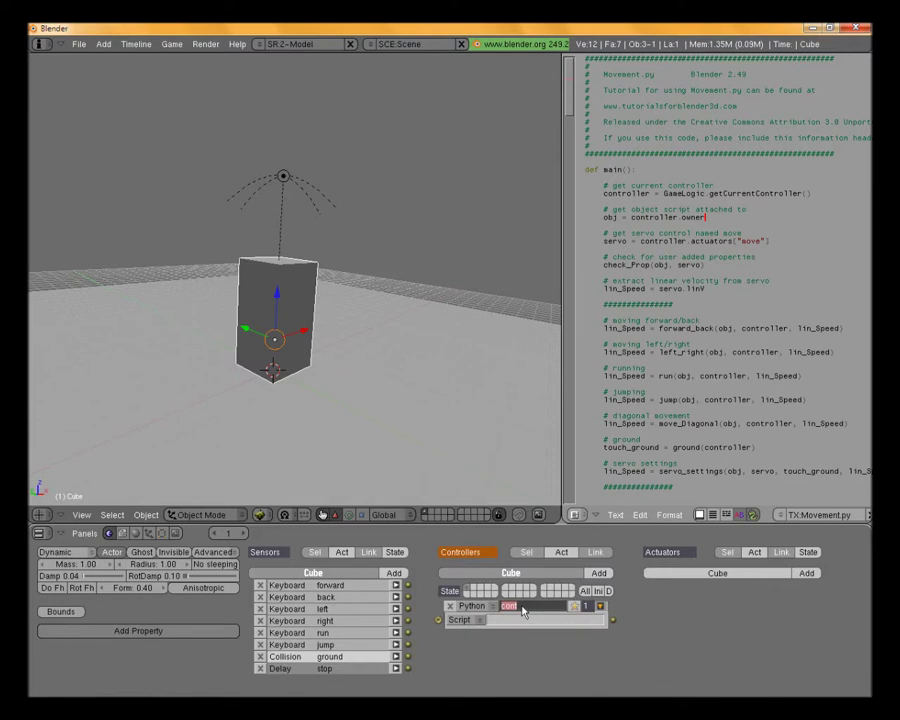
left_click(530, 621)
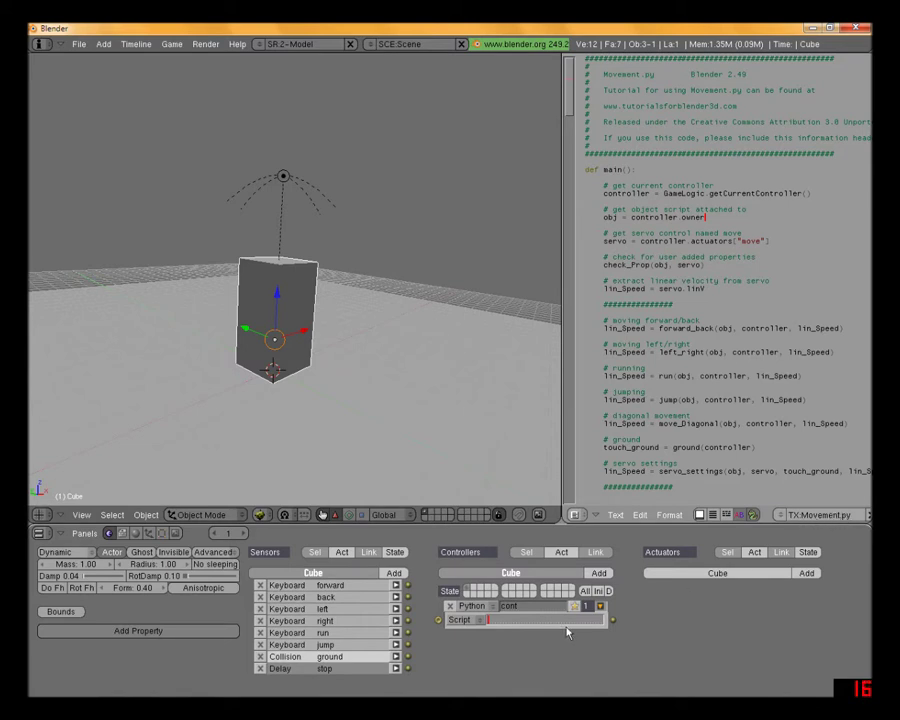
type("M")
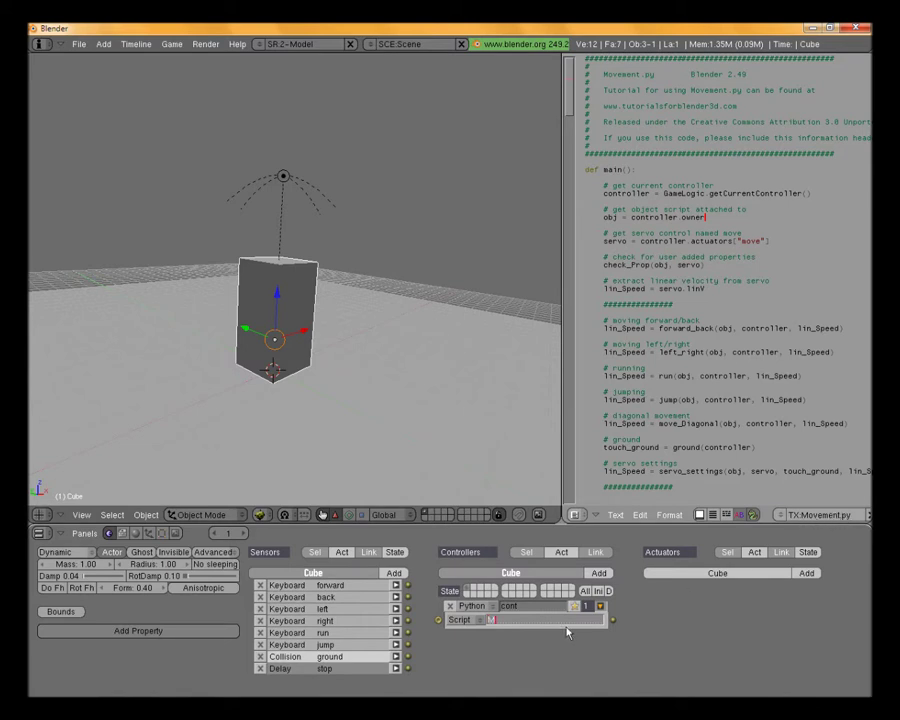
type("ovement")
type(".py")
key("Return")
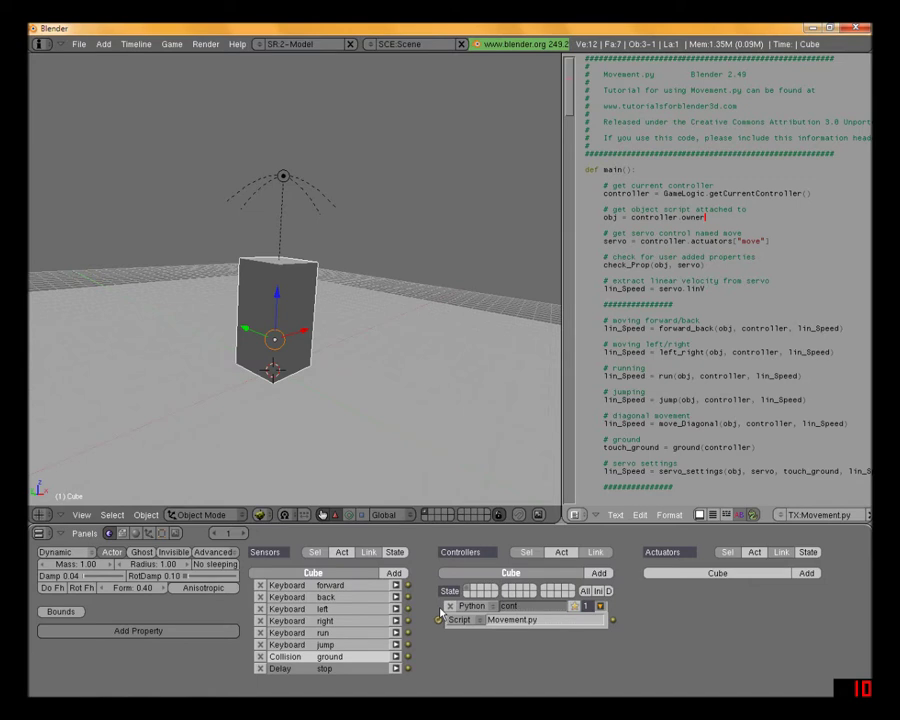
- Add a Motion actuator in Servo Control mode and rename it 'move'
left_click(808, 574)
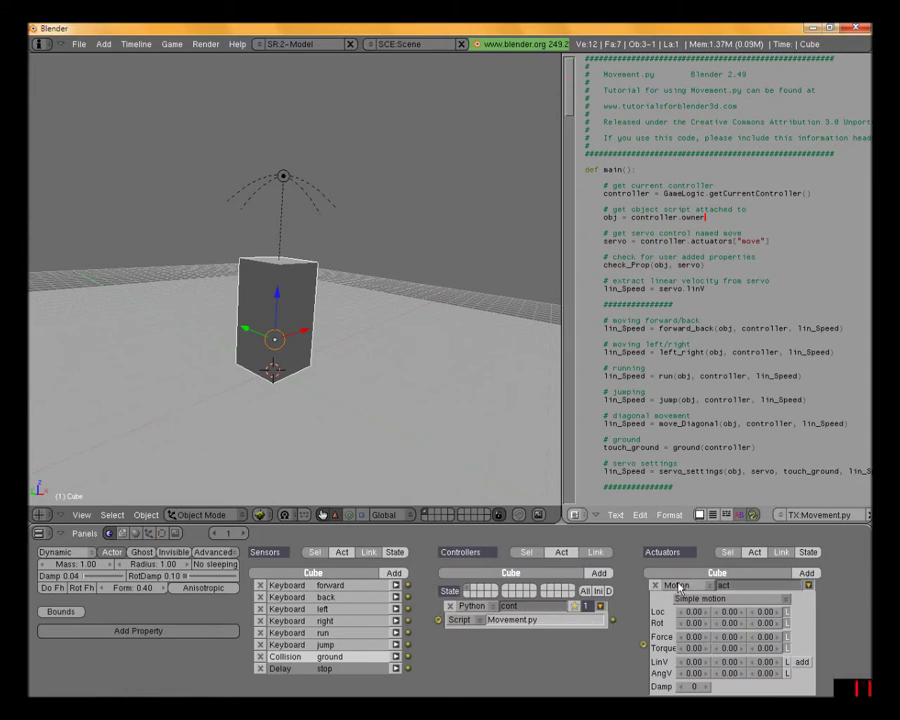
left_click(712, 599)
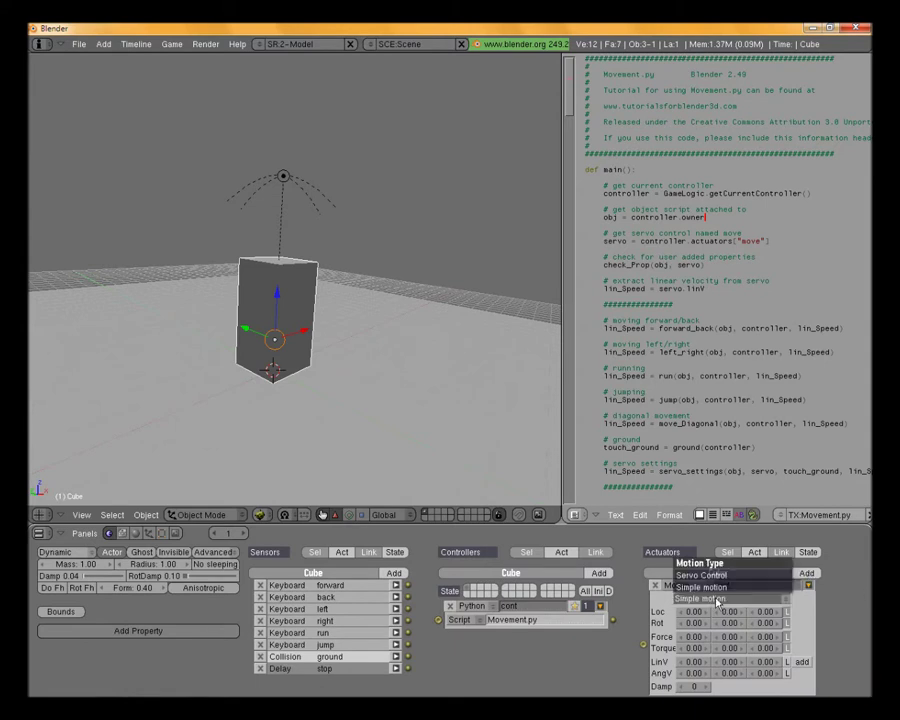
left_click(712, 576)
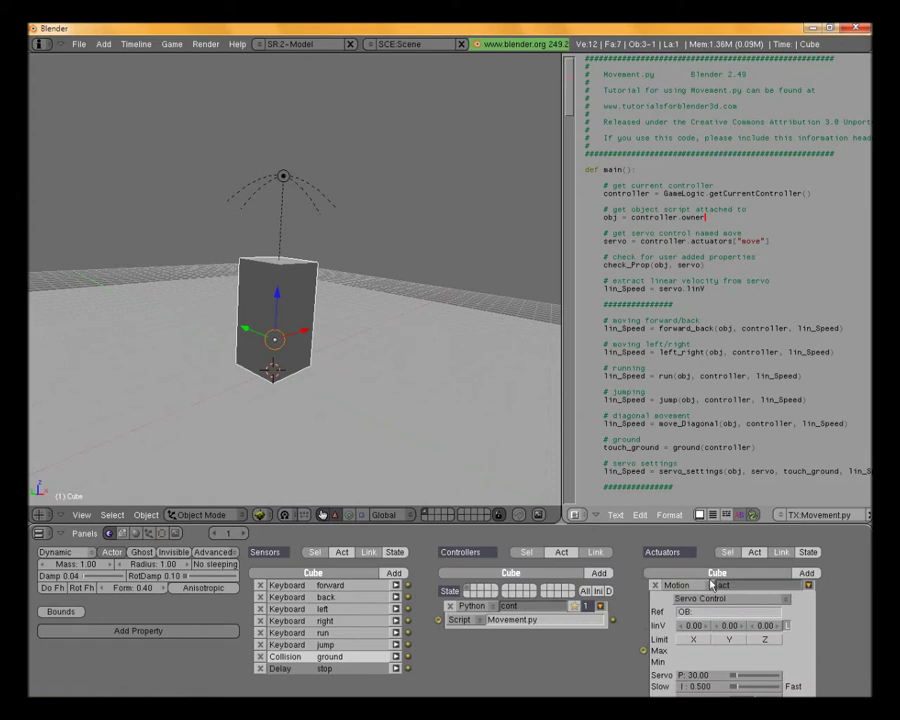
scroll(760, 612, "down", 1)
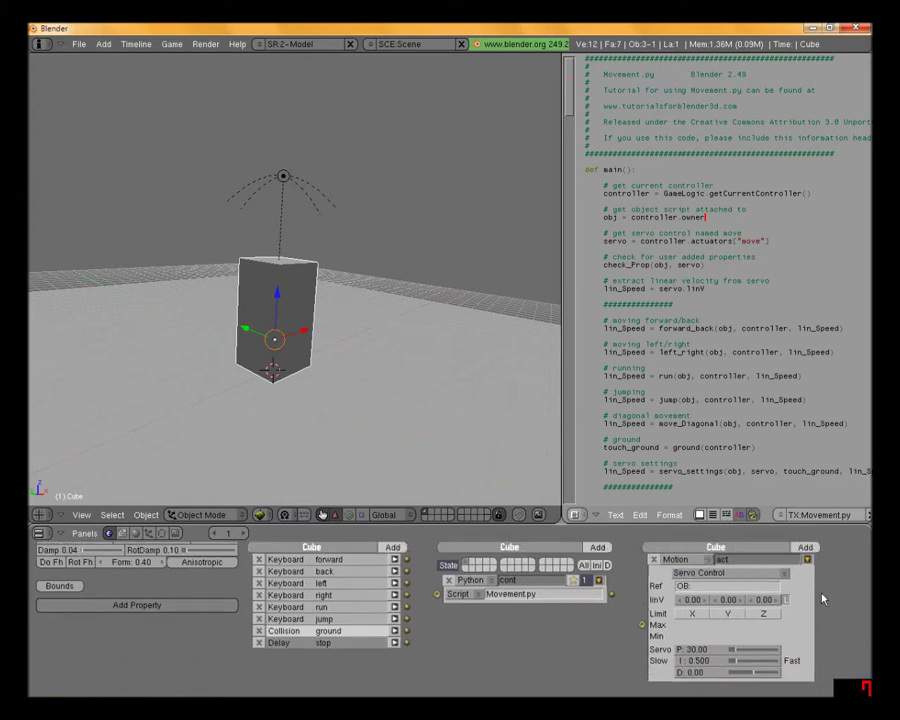
left_click(742, 561)
type("move")
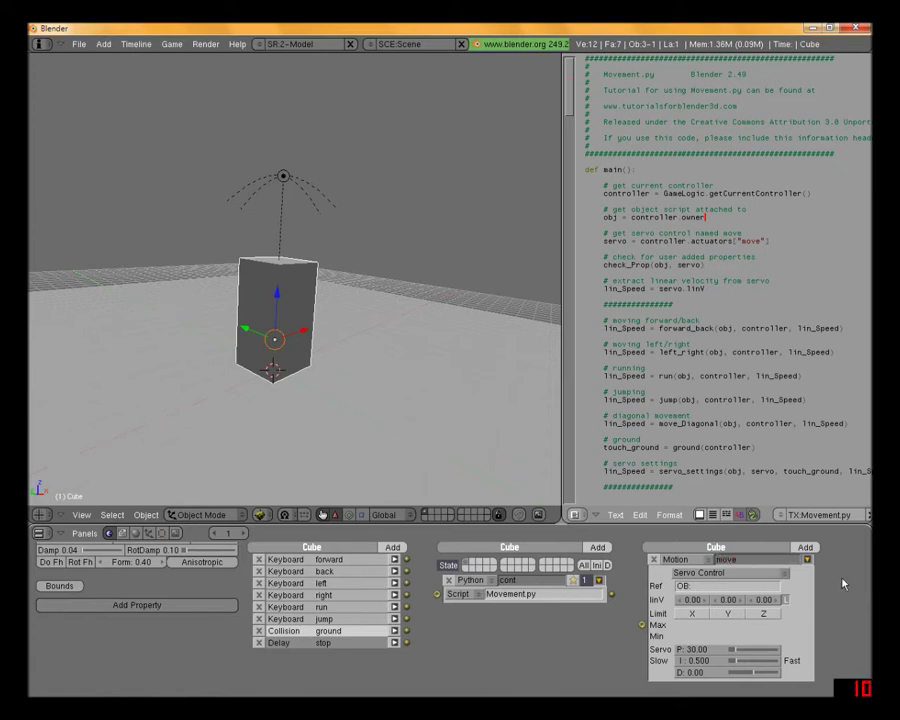
key("Return")
- Link the controller to 'move' and all eight sensors into the controller, then collapse the actuator
left_click_drag(612, 594, 641, 624)
left_click_drag(407, 559, 437, 594)
left_click_drag(407, 631, 435, 597)
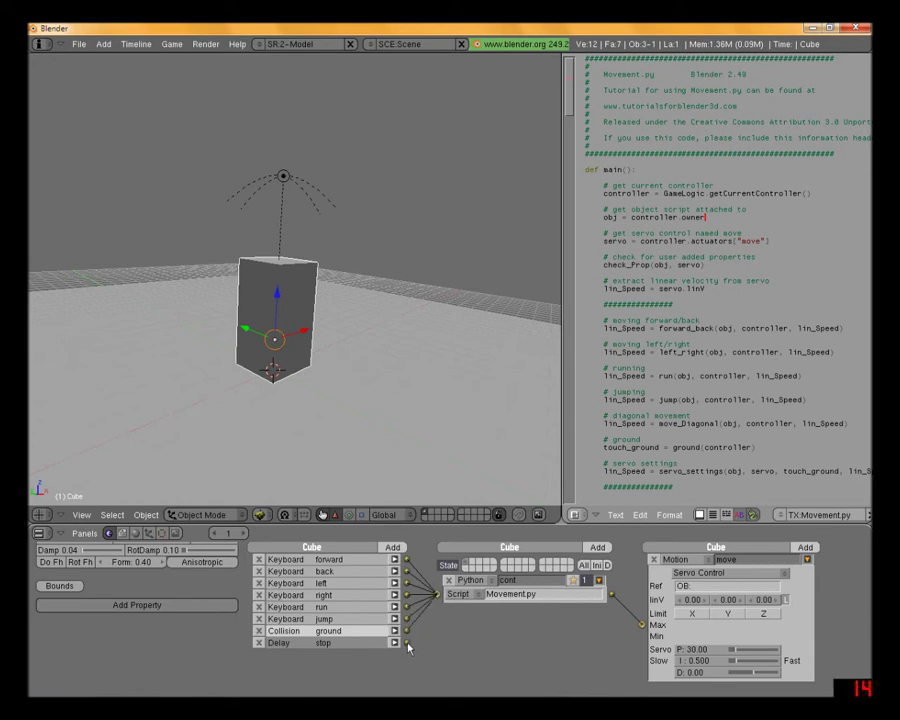
left_click_drag(407, 643, 433, 614)
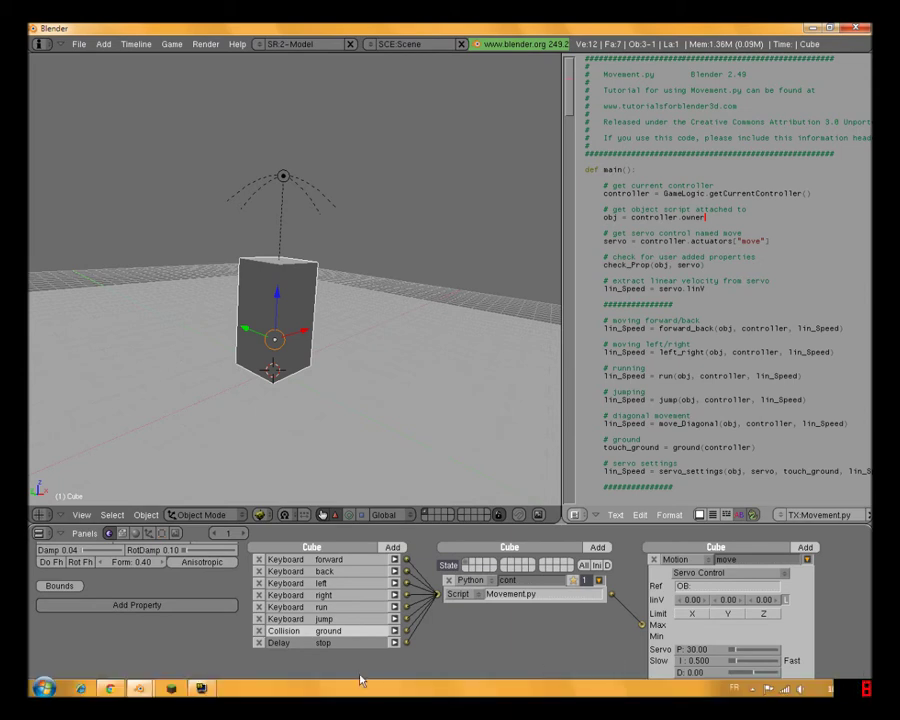
scroll(161, 632, "up", 1)
scroll(205, 645, "down", 1)
scroll(205, 640, "up", 1)
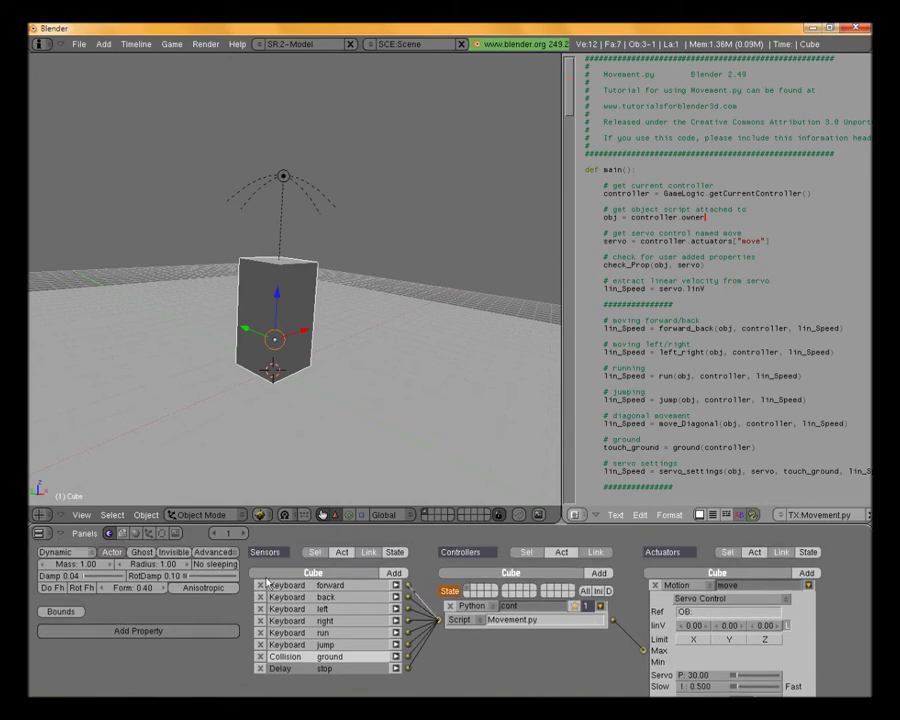
left_click(808, 588)
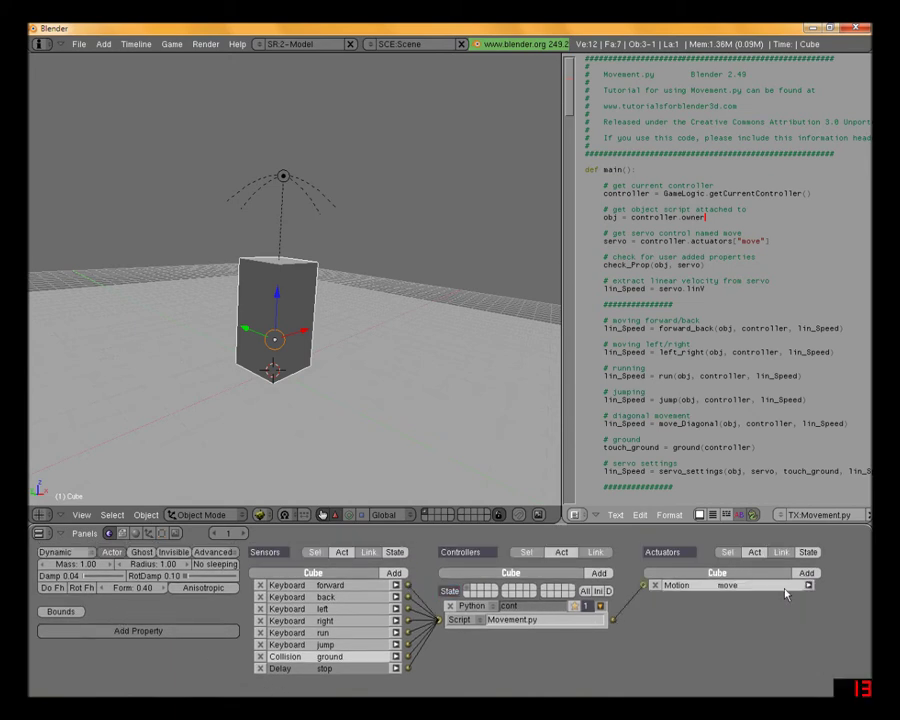
- Collapse the Python controller and add a Float game property 'prop' set to 0.000
left_click(600, 608)
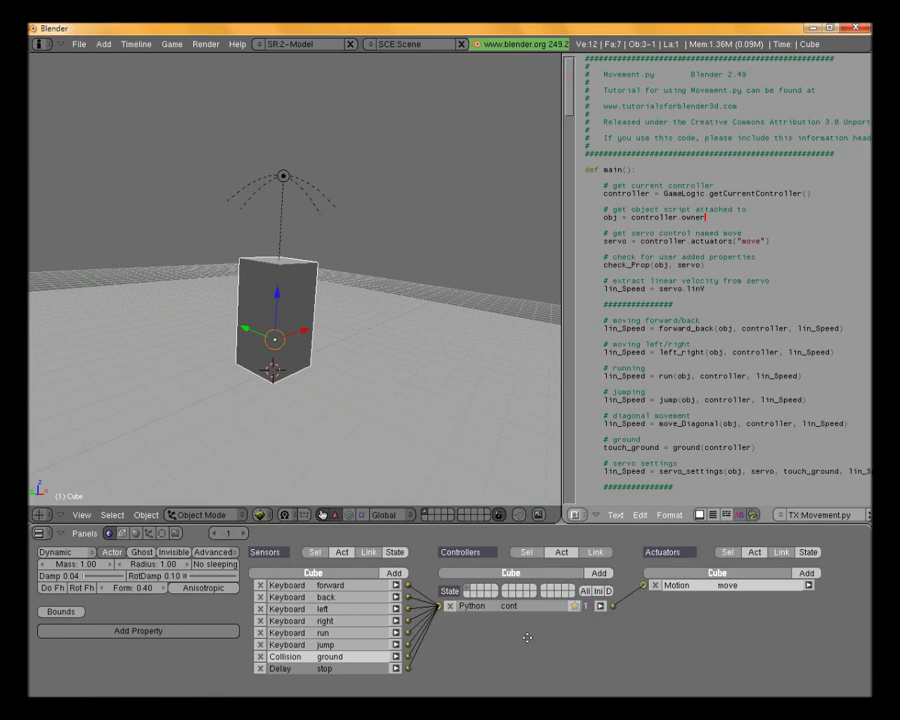
left_click(131, 632)
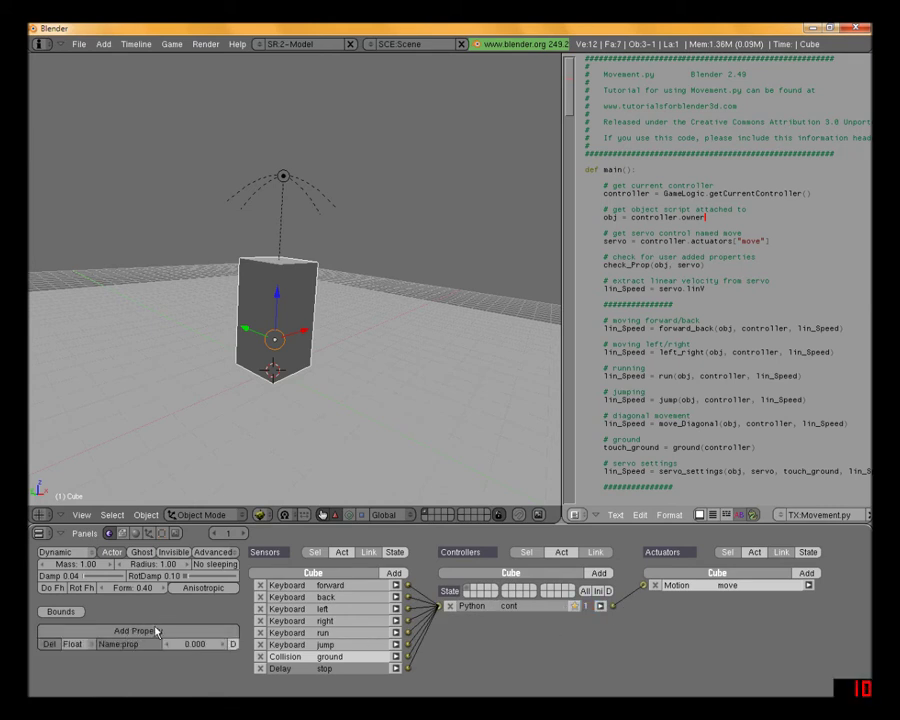